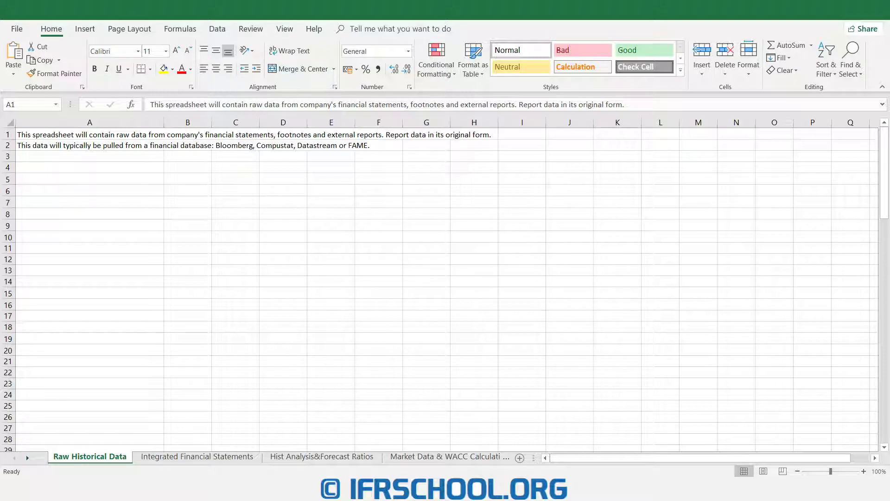
# Look through the worksheets in order, from Integrated Financial Statements to the sheet following ROIC & FCF
pyautogui.click(187, 460)
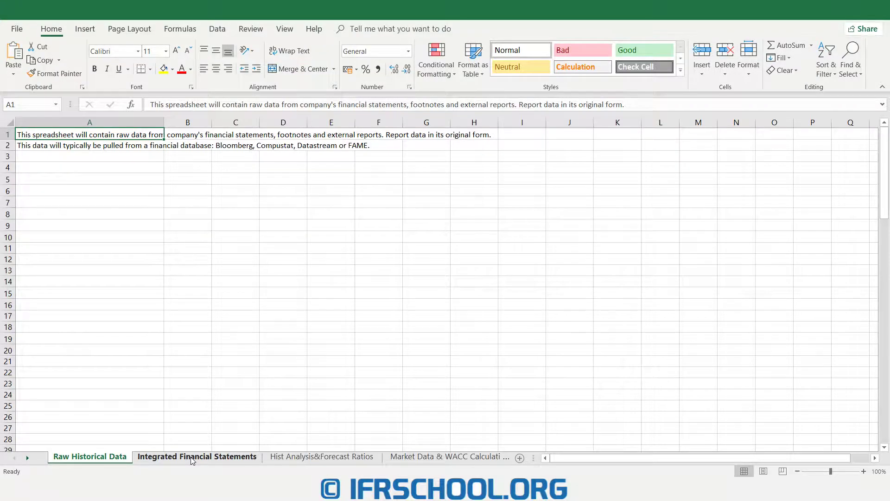
pyautogui.click(190, 457)
pyautogui.click(314, 459)
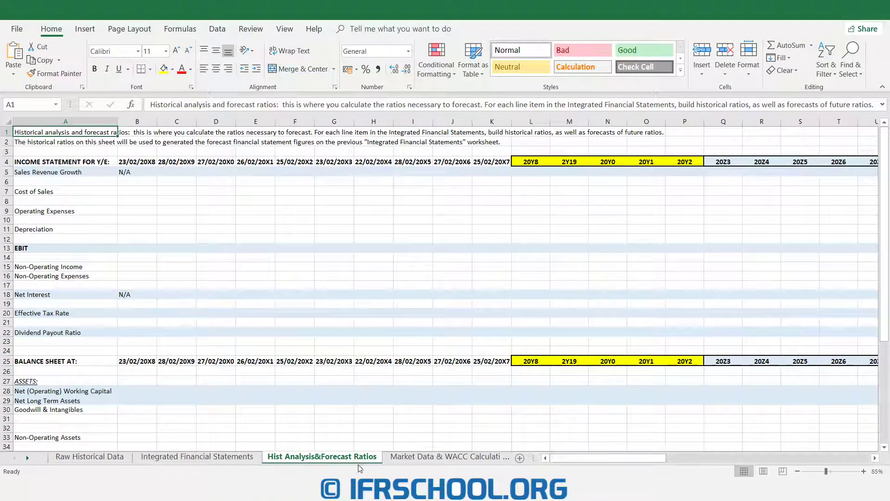
pyautogui.click(415, 458)
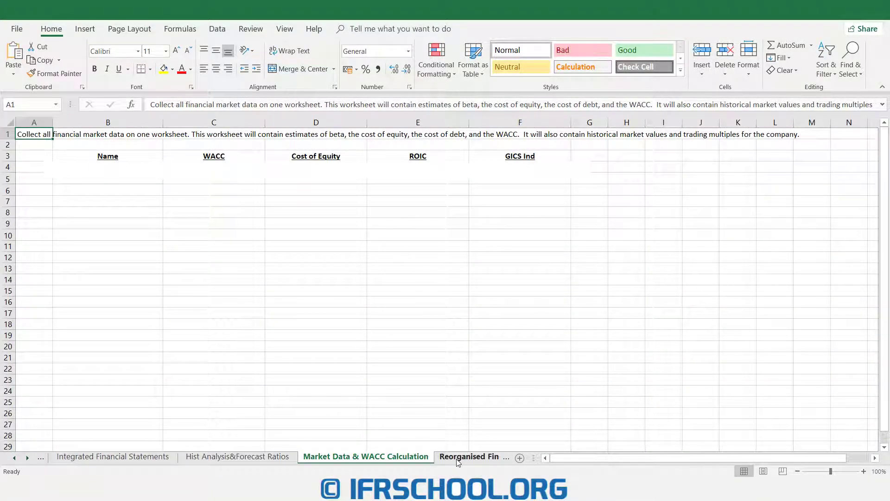
pyautogui.click(457, 459)
pyautogui.click(461, 459)
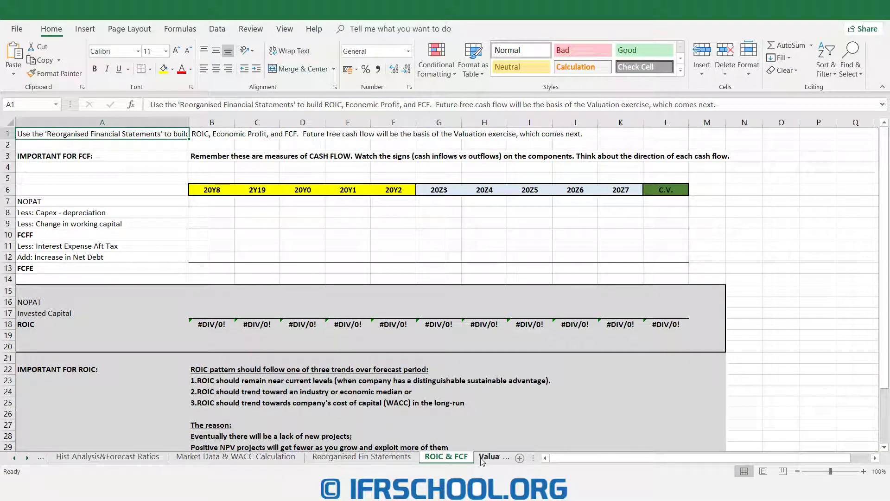
pyautogui.click(483, 459)
# Return to the Raw Historical Data worksheet and select the empty data area A5:K24
pyautogui.click(14, 458)
pyautogui.click(89, 456)
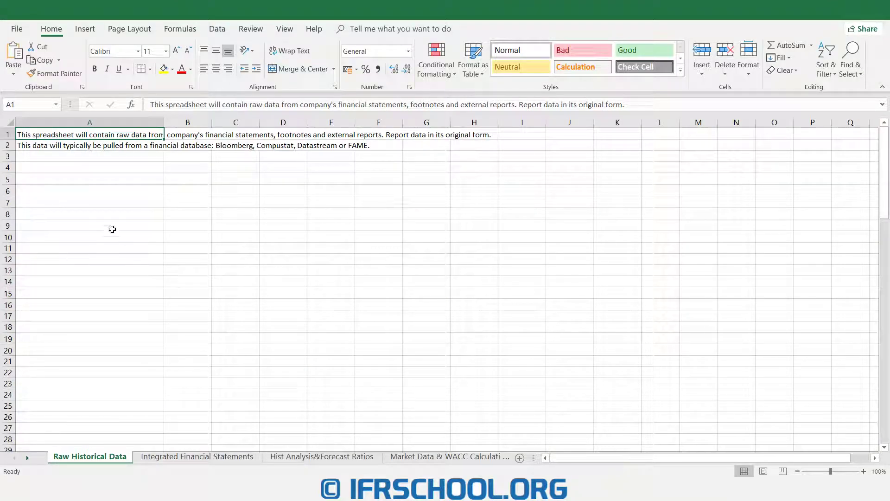
pyautogui.click(99, 182)
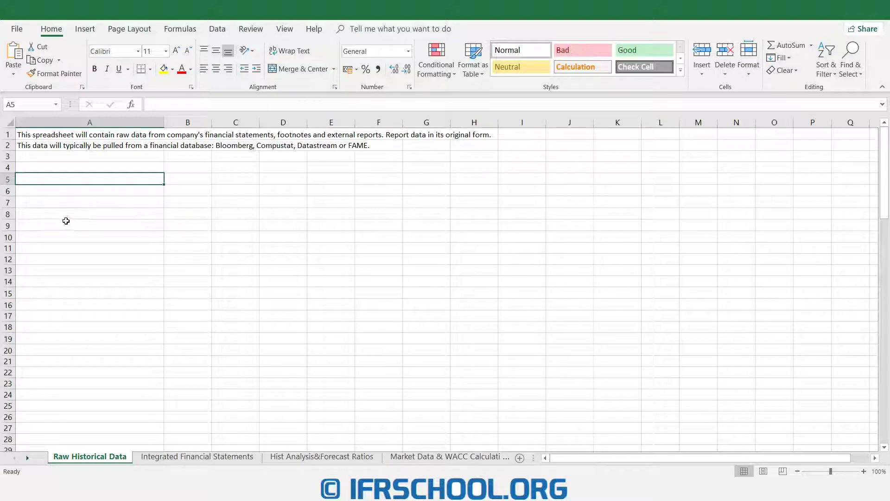
pyautogui.moveTo(125, 178); pyautogui.dragTo(613, 395)
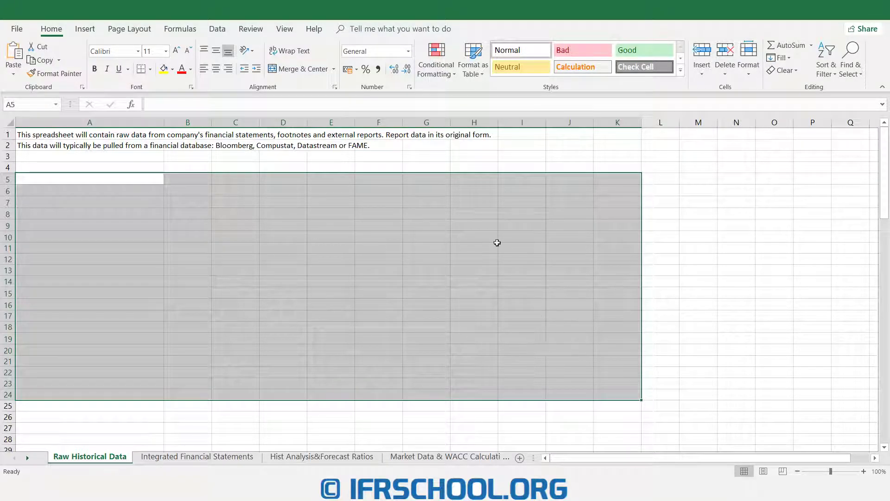
# Examine the income statement and balance sheet line items in column A of the Integrated Financial Statements worksheet
pyautogui.click(178, 459)
pyautogui.moveTo(77, 200); pyautogui.dragTo(76, 244)
pyautogui.scroll(-3, 76, 244)
pyautogui.moveTo(76, 207); pyautogui.dragTo(68, 364)
pyautogui.scroll(-4, 80, 298)
pyautogui.scroll(-2, 80, 298)
pyautogui.scroll(6, 64, 352)
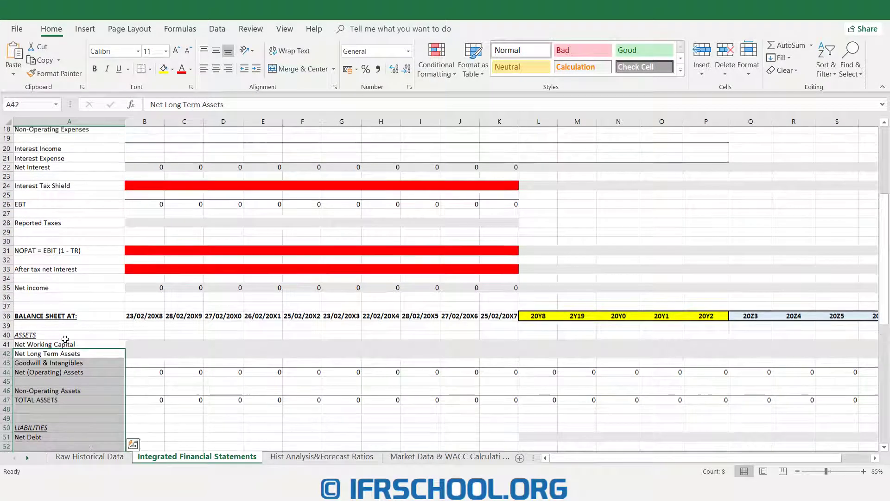
pyautogui.scroll(3, 68, 332)
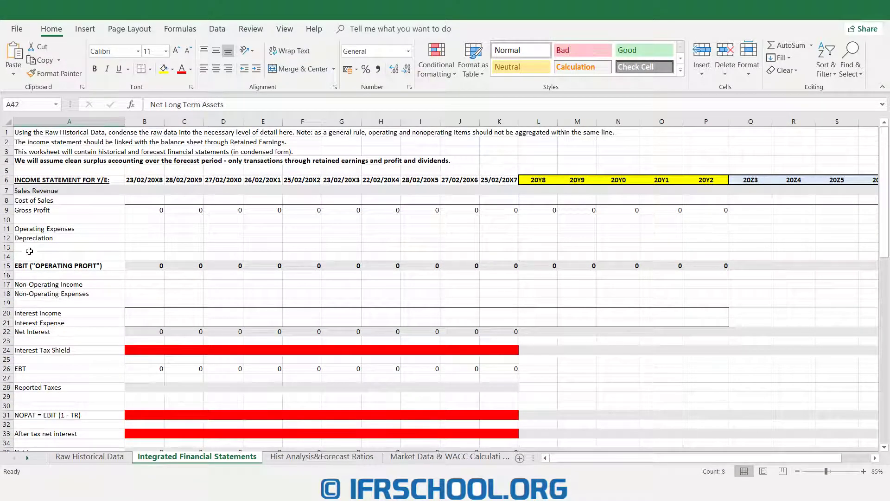
# Highlight the historical blocks of the income statement and balance sheet in columns A to K, ending at the note in A1
pyautogui.moveTo(36, 181); pyautogui.dragTo(497, 448)
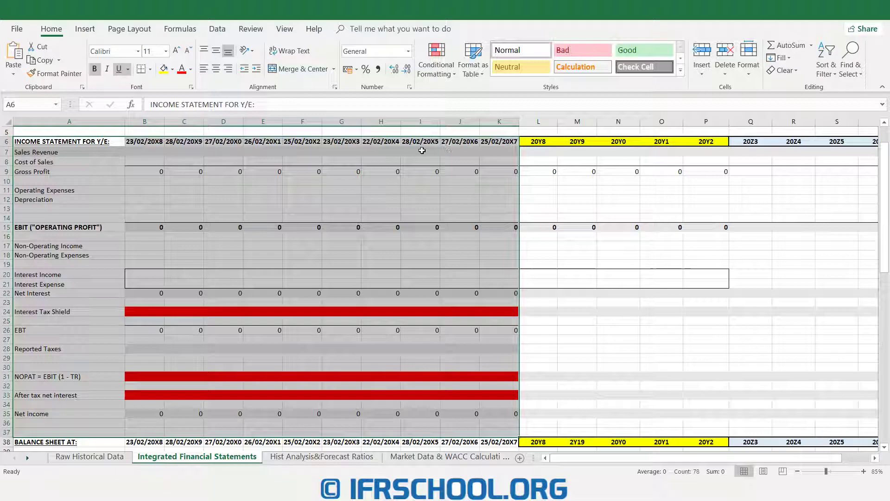
pyautogui.scroll(-4, 259, 282)
pyautogui.scroll(-1, 156, 350)
pyautogui.moveTo(41, 299); pyautogui.dragTo(426, 355)
pyautogui.scroll(7, 427, 355)
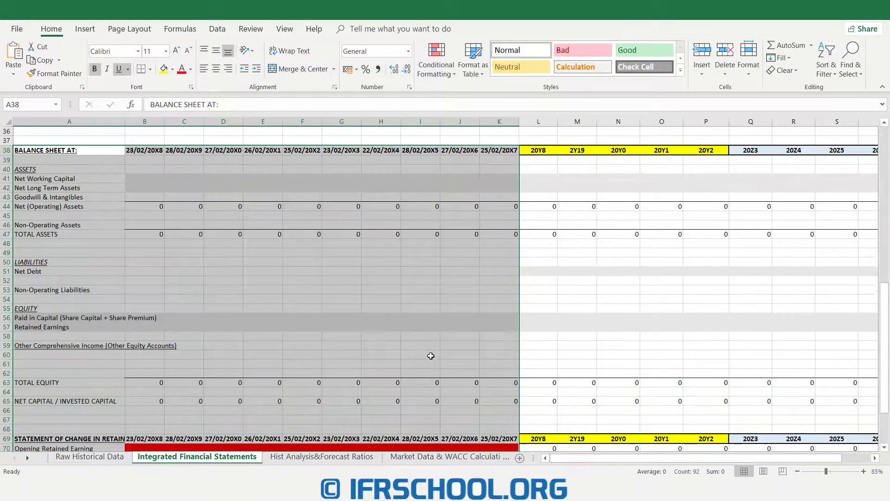
pyautogui.scroll(7, 423, 349)
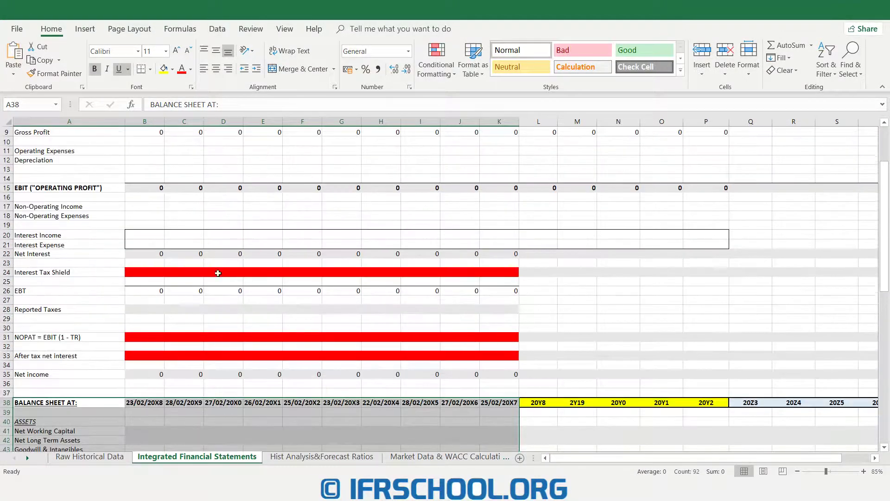
pyautogui.click(67, 134)
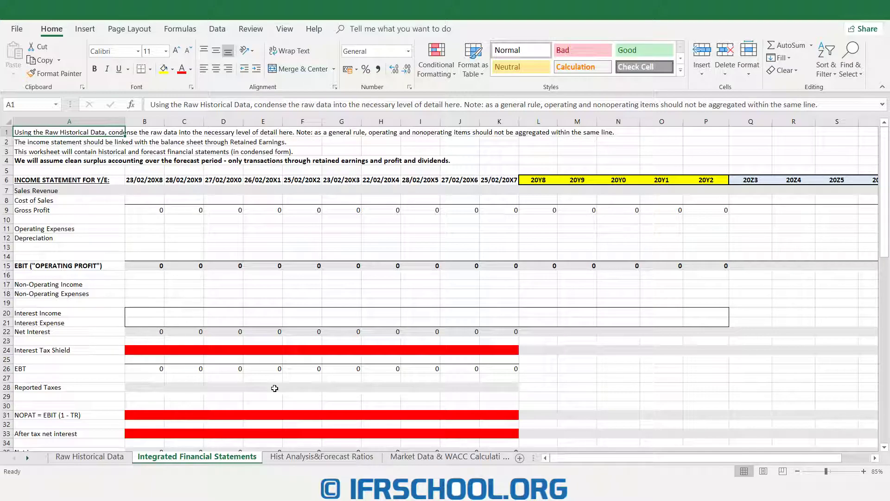
# Highlight the income statement's forecast year headings in row 6, covering 20Y8 to 20Y2 and 20Z3 to 20Z7
pyautogui.moveTo(538, 180); pyautogui.dragTo(853, 181)
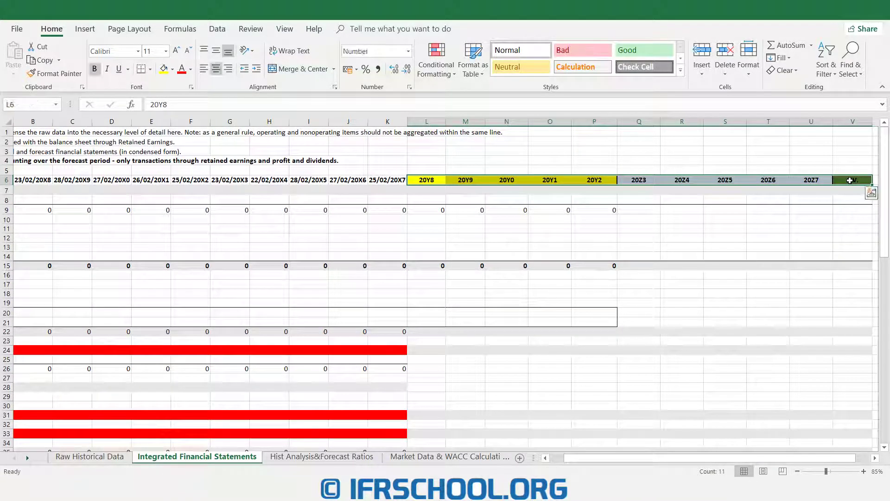
pyautogui.moveTo(424, 179); pyautogui.dragTo(840, 185)
pyautogui.click(419, 182)
pyautogui.moveTo(461, 180); pyautogui.dragTo(594, 182)
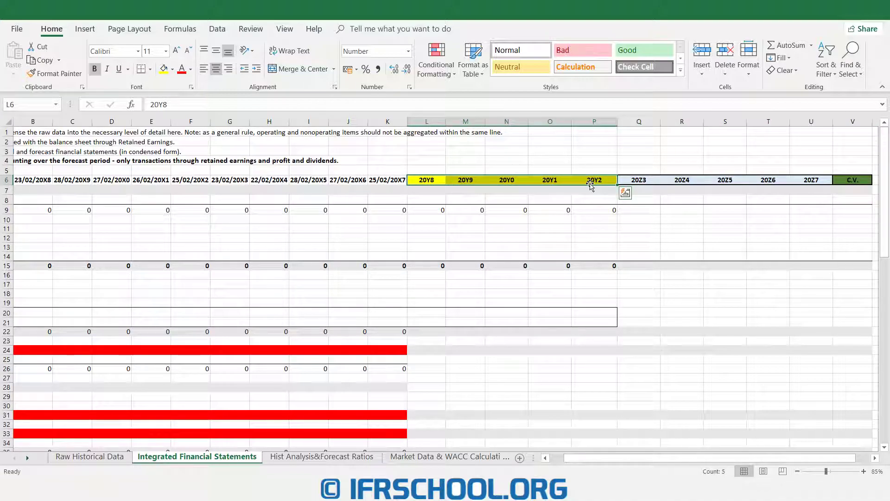
pyautogui.moveTo(644, 183); pyautogui.dragTo(814, 180)
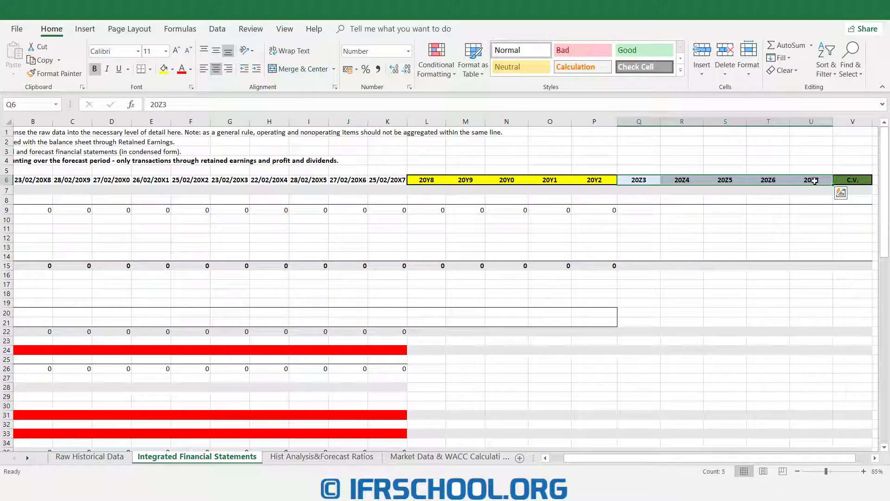
pyautogui.moveTo(429, 180); pyautogui.dragTo(813, 179)
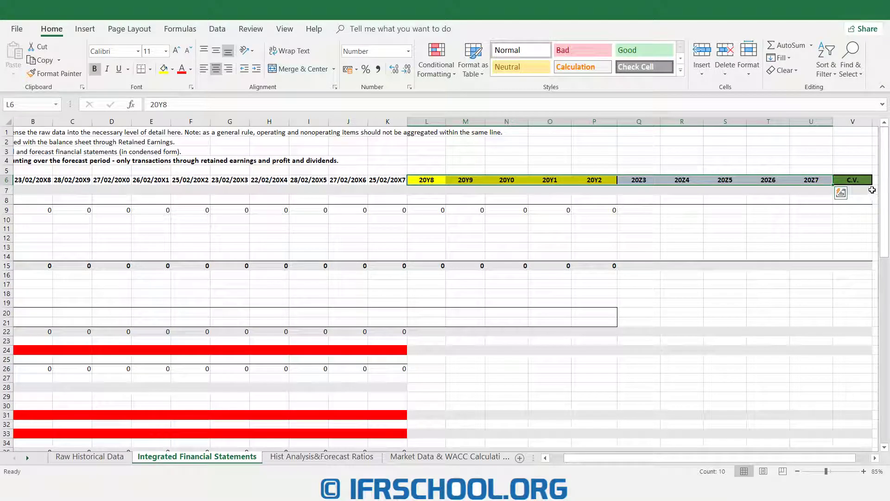
# Highlight the C.V. column from its row 6 heading down through the balance sheet section
pyautogui.click(861, 182)
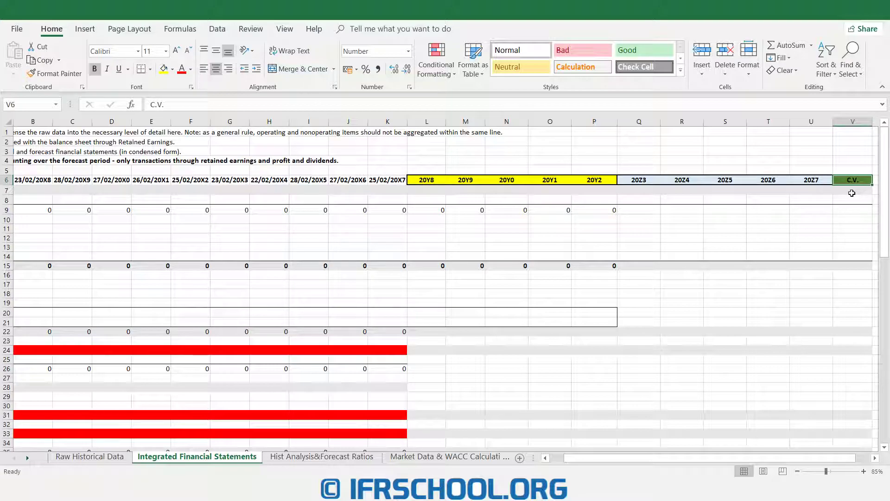
pyautogui.moveTo(857, 181); pyautogui.dragTo(848, 444)
pyautogui.scroll(6, 839, 418)
pyautogui.scroll(7, 856, 368)
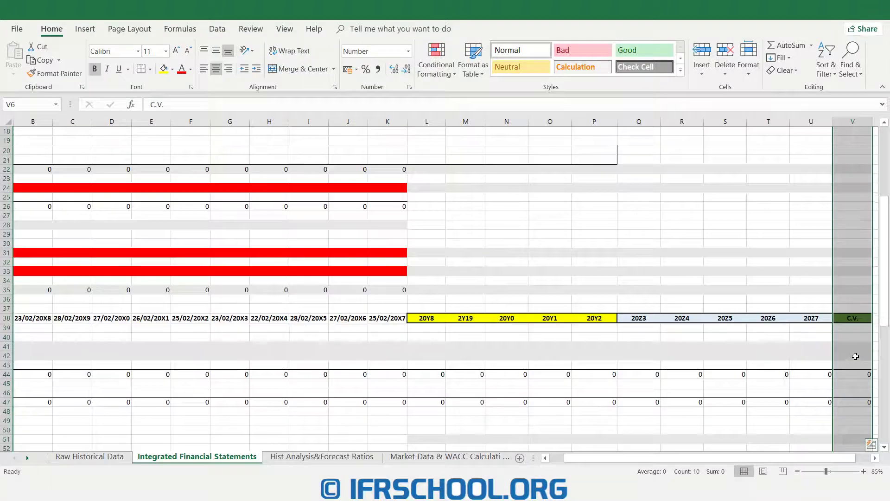
pyautogui.scroll(1, 858, 361)
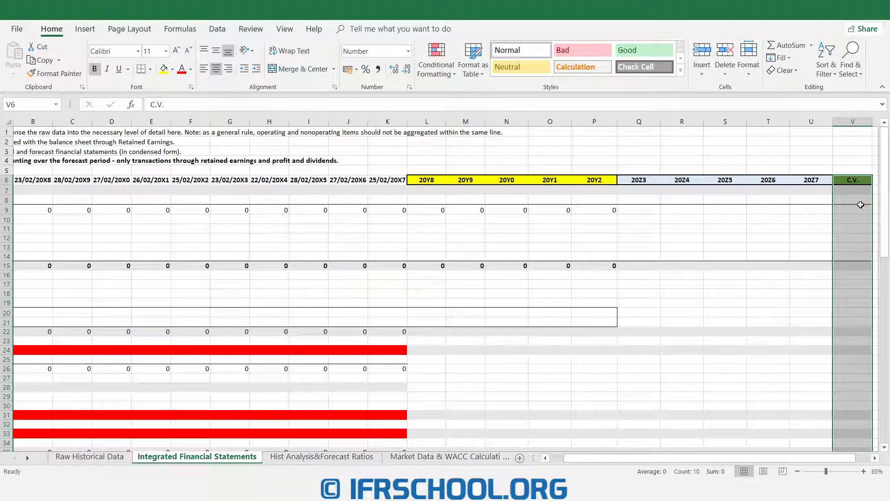
# Select the first historical Sales Revenue cell, B7, and the forecast Sales Revenue range L7:V7
pyautogui.click(551, 458)
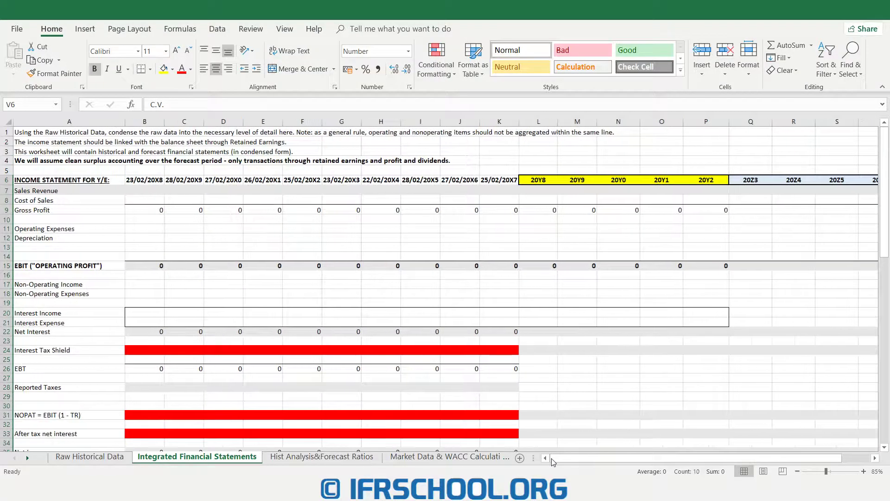
pyautogui.click(158, 188)
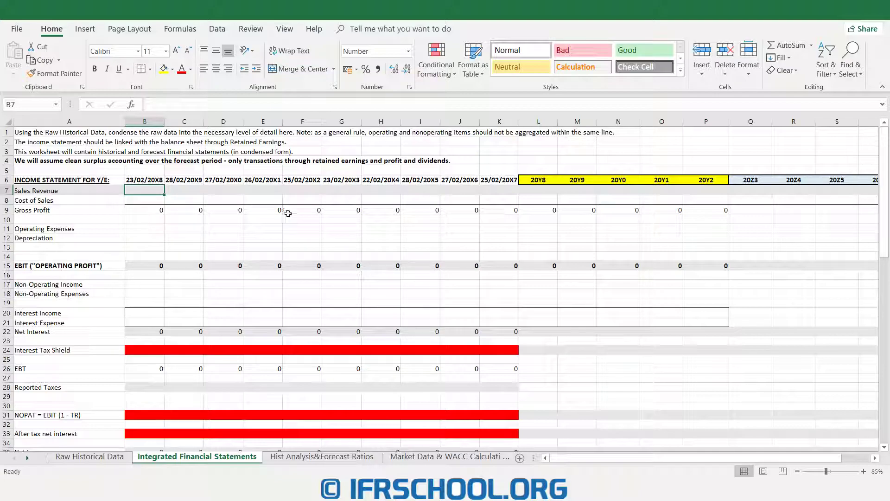
pyautogui.click(548, 191)
pyautogui.moveTo(549, 191); pyautogui.dragTo(867, 189)
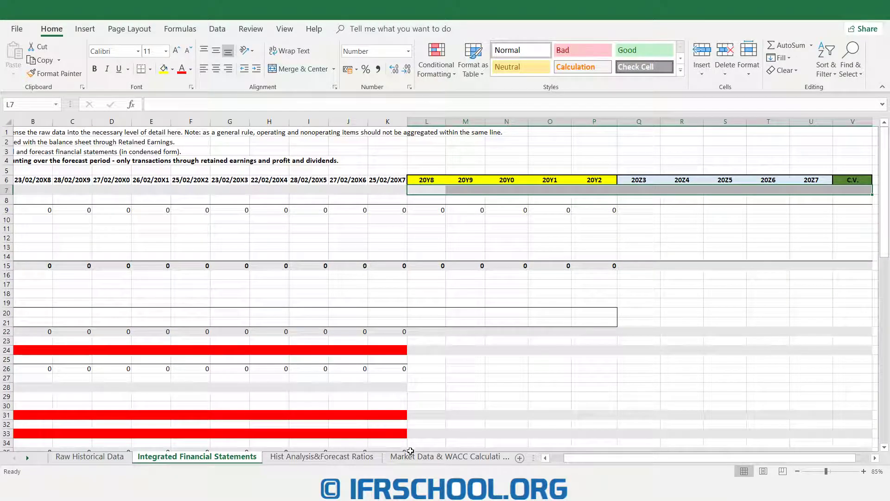
# Open the Hist Analysis&Forecast Ratios worksheet and select its introductory note in A1
pyautogui.click(315, 459)
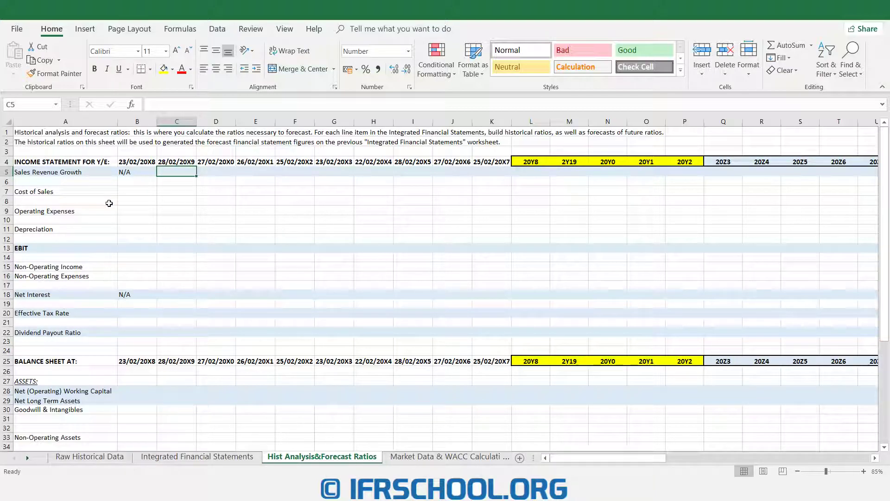
pyautogui.click(78, 134)
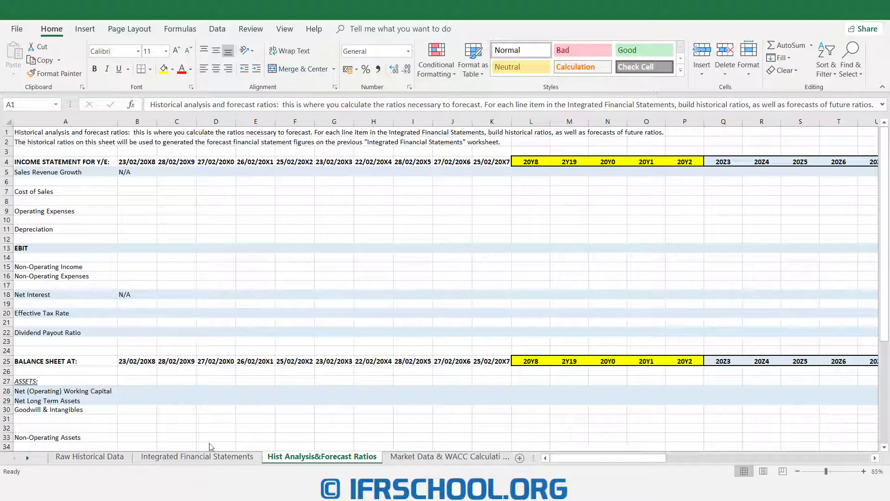
# Go through the income statement line items on Integrated Financial Statements, from Sales Revenue down to Interest Tax Shield
pyautogui.click(211, 456)
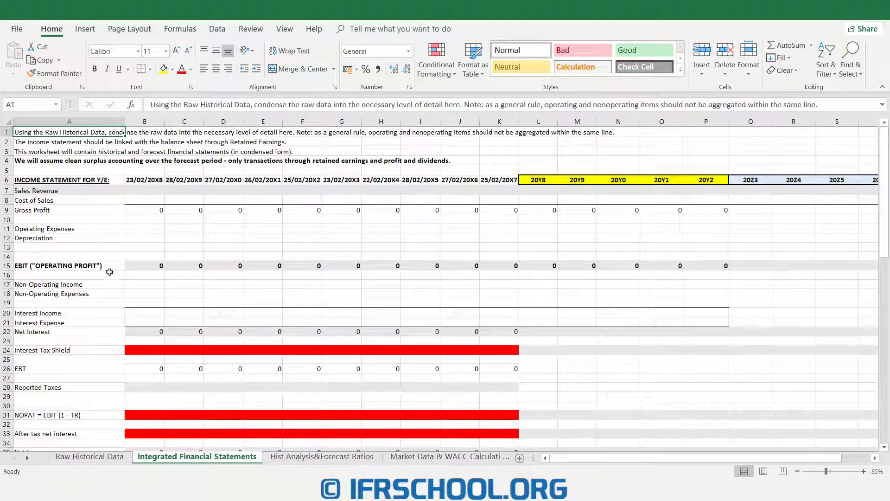
pyautogui.click(77, 192)
pyautogui.click(70, 201)
pyautogui.click(53, 237)
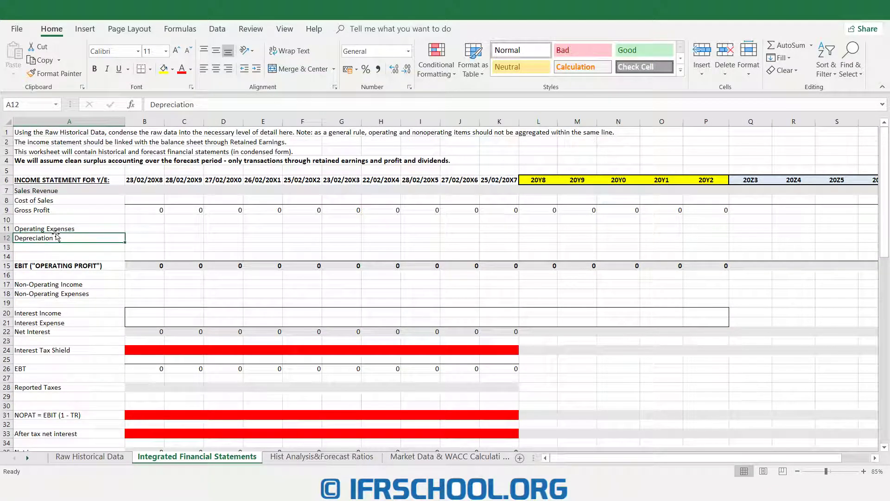
pyautogui.click(48, 285)
pyautogui.click(52, 294)
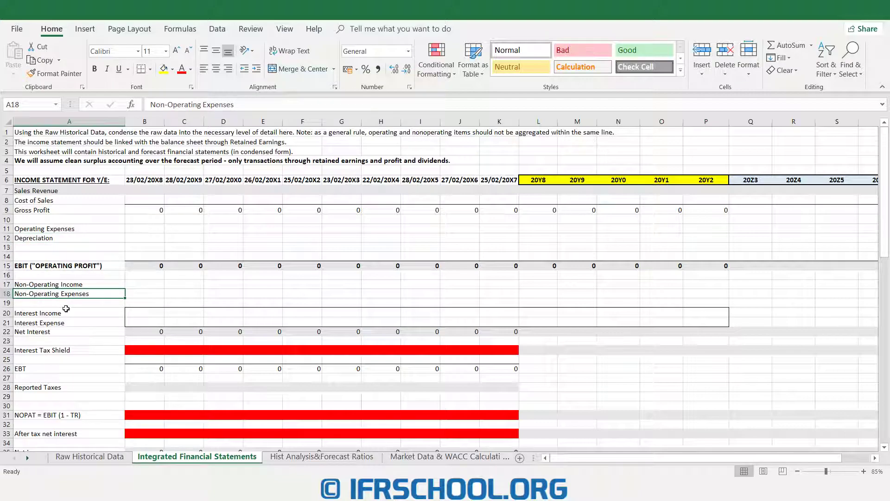
pyautogui.click(52, 331)
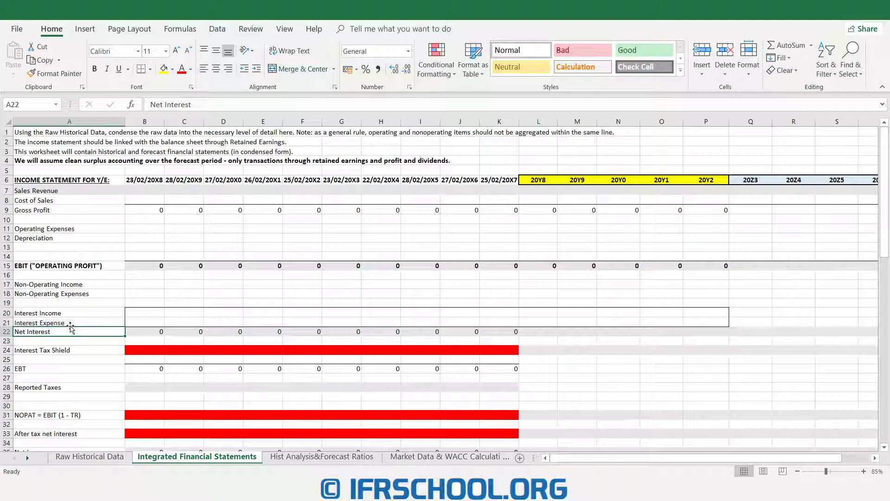
pyautogui.click(90, 351)
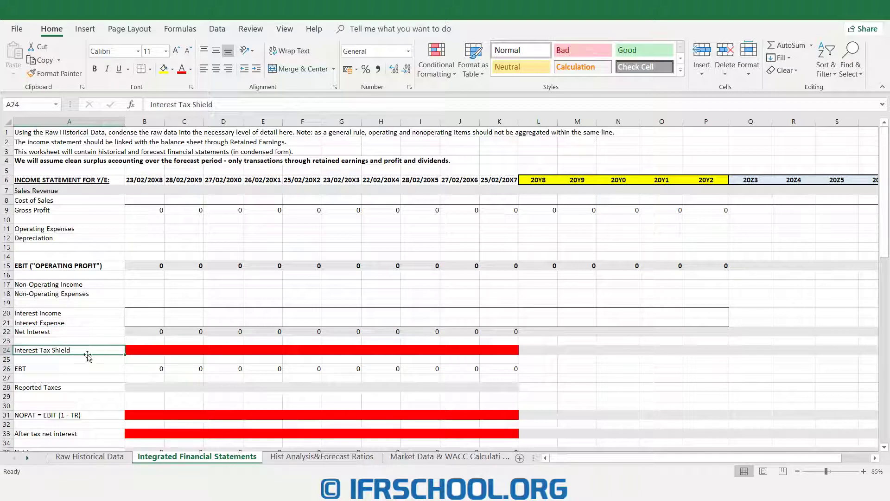
# Highlight the historical ratio areas on Hist Analysis&Forecast Ratios: B5:K23 for the income statement and B27:K46 for the balance sheet
pyautogui.click(310, 456)
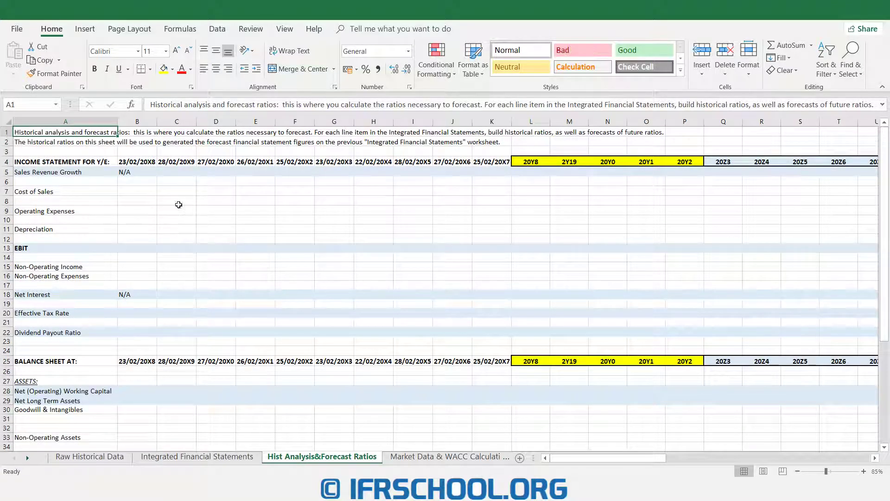
pyautogui.moveTo(127, 172); pyautogui.dragTo(507, 337)
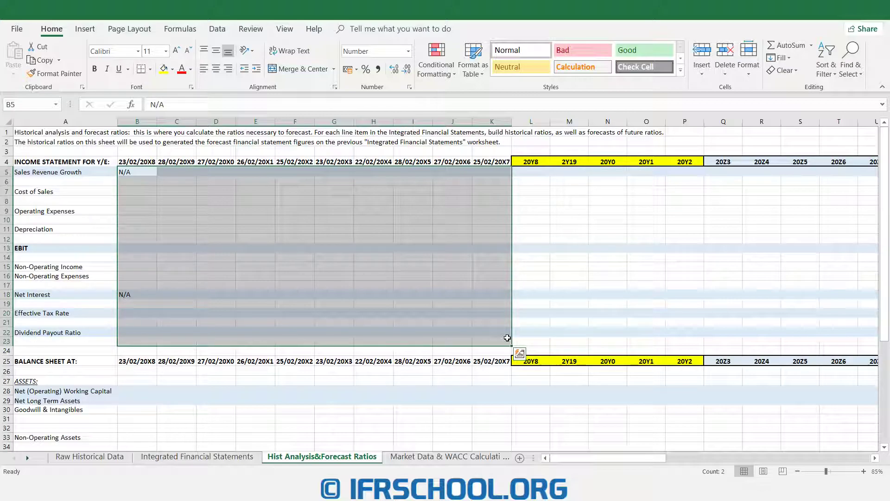
pyautogui.scroll(-2, 149, 320)
pyautogui.moveTo(149, 320); pyautogui.dragTo(482, 447)
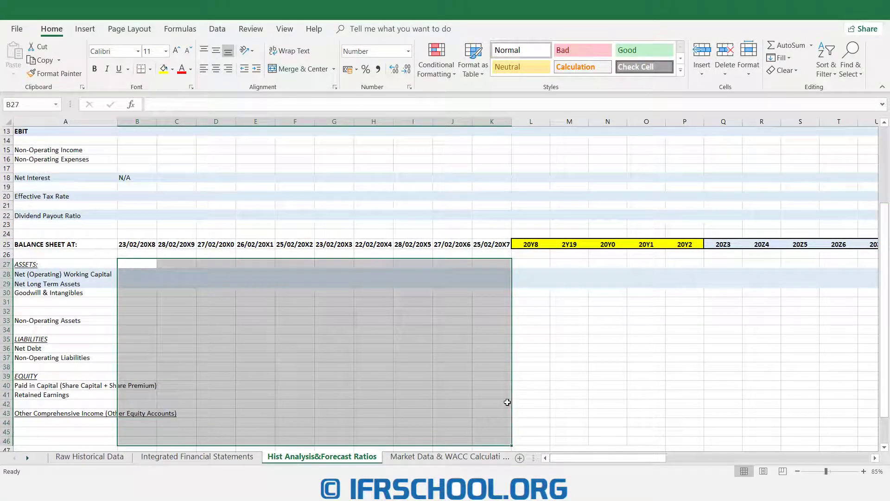
pyautogui.scroll(4, 516, 377)
pyautogui.scroll(1, 517, 377)
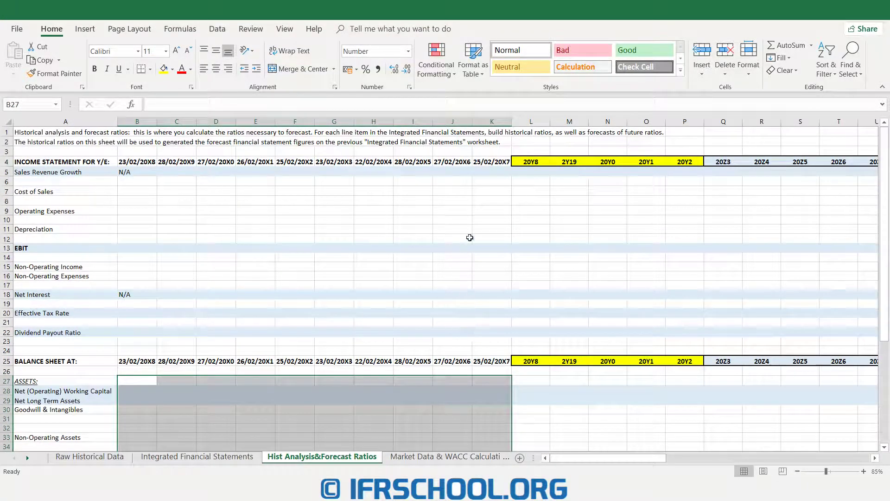
# Select the forecast Sales Revenue Growth cells L5:V5, from 20Y8 to C.V
pyautogui.moveTo(525, 171); pyautogui.dragTo(817, 173)
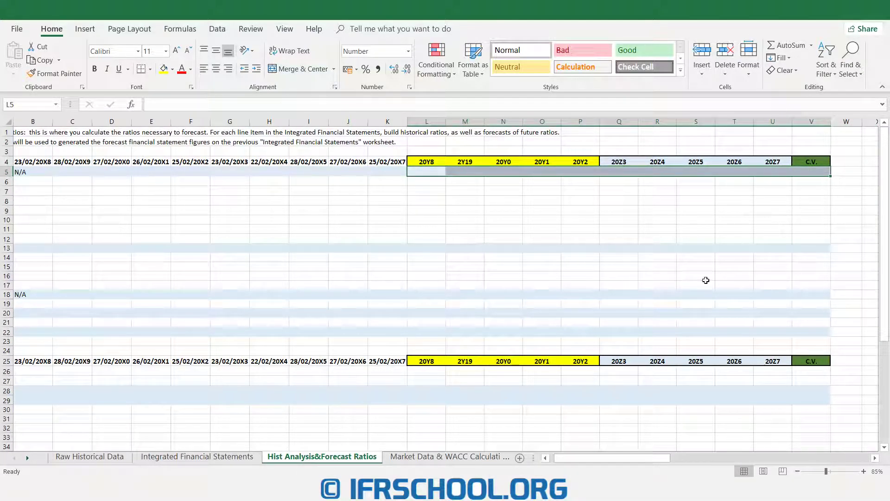
# Select the forecast Sales Revenue cells L7:V7 on the Integrated Financial Statements worksheet
pyautogui.click(197, 457)
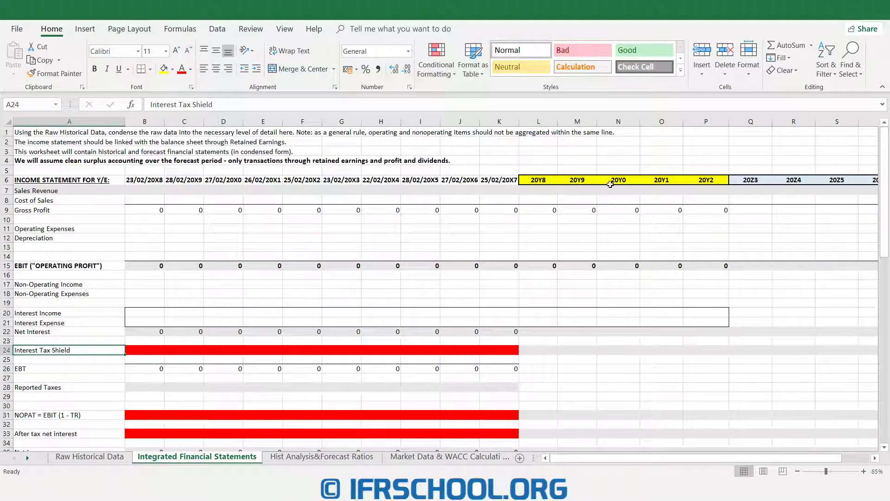
pyautogui.moveTo(554, 192); pyautogui.dragTo(856, 187)
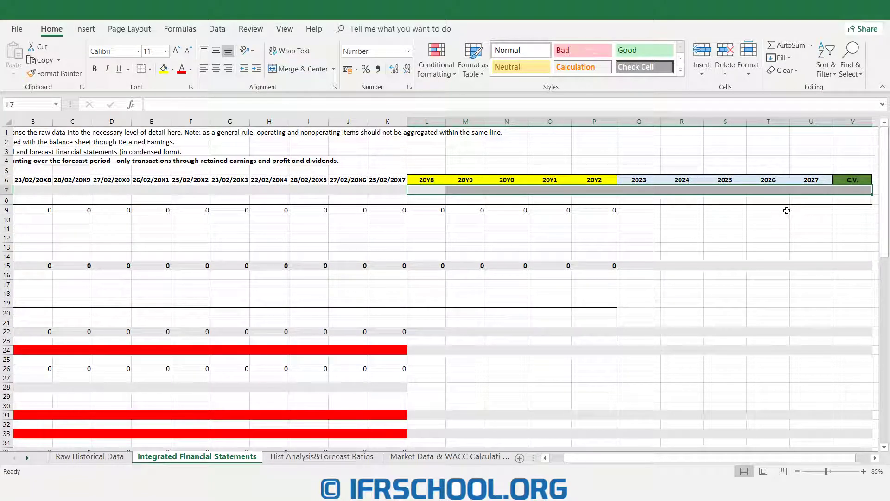
# Review the WACC, Cost of Equity and GICS Ind columns on the Market Data & WACC Calculation worksheet
pyautogui.click(445, 457)
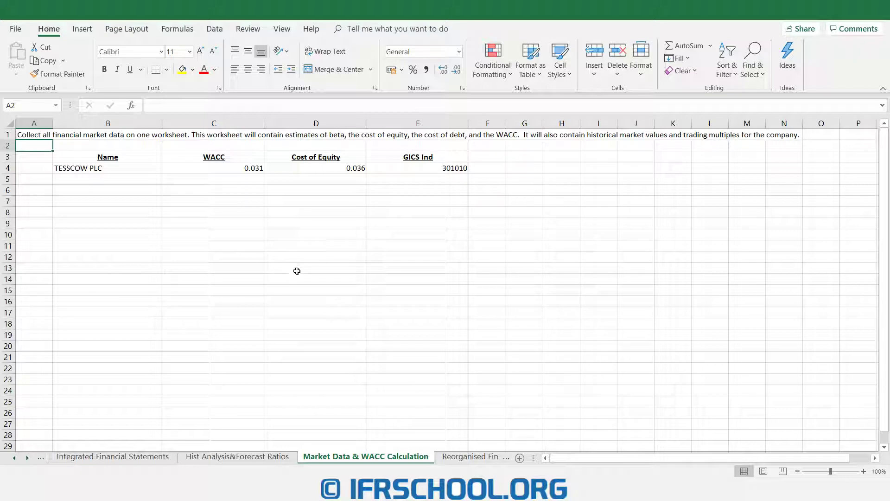
pyautogui.moveTo(221, 147); pyautogui.dragTo(228, 196)
pyautogui.moveTo(350, 148); pyautogui.dragTo(339, 227)
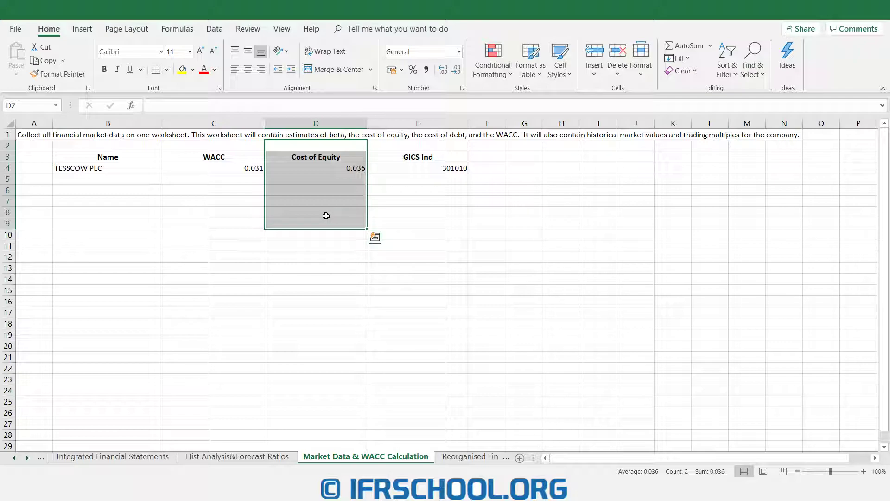
pyautogui.click(404, 182)
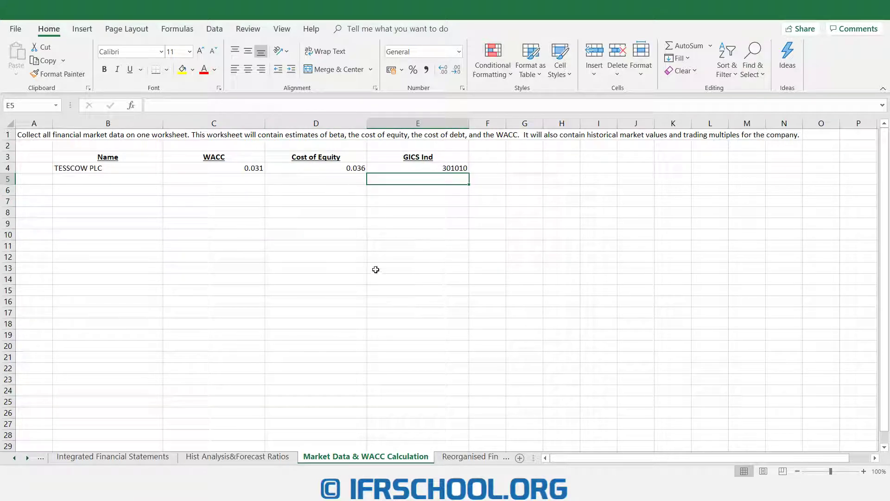
# On Reorganised Fin Statements, highlight the NOPAT label and the income statement columns for the years 20Y8 through 20Y1
pyautogui.click(468, 457)
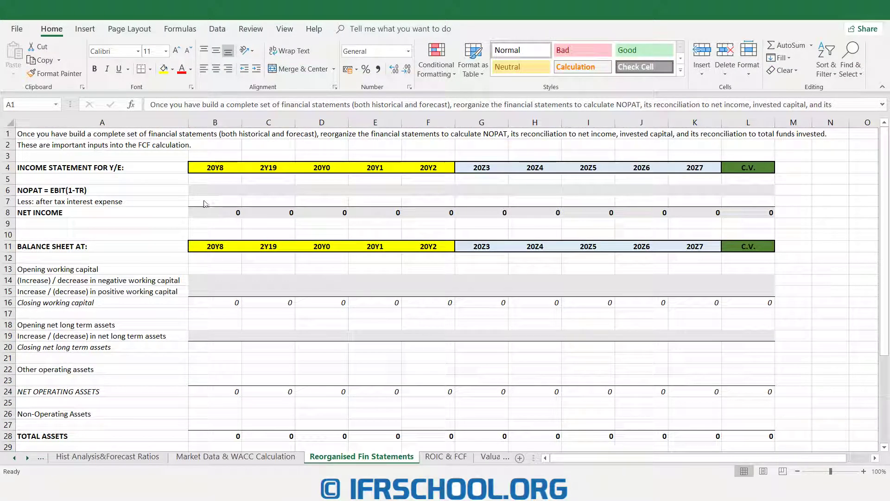
pyautogui.click(113, 190)
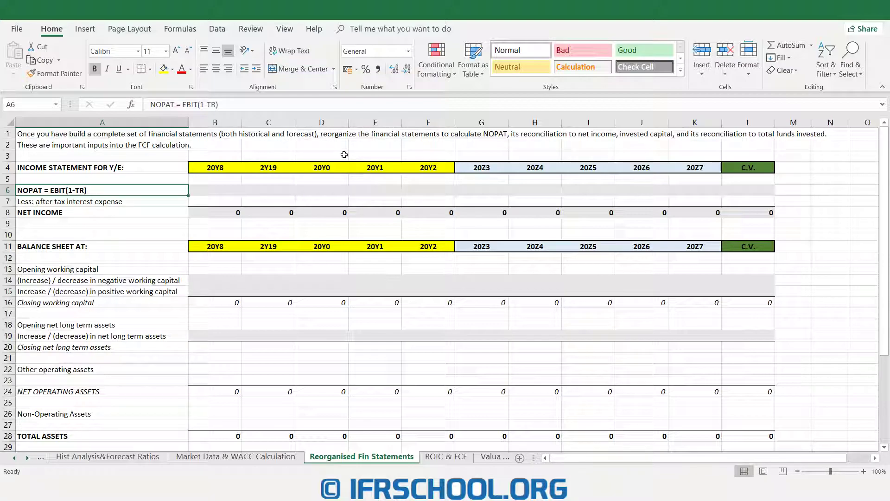
pyautogui.moveTo(228, 168); pyautogui.dragTo(224, 212)
pyautogui.moveTo(262, 167); pyautogui.dragTo(272, 212)
pyautogui.moveTo(320, 171); pyautogui.dragTo(321, 212)
pyautogui.moveTo(374, 169); pyautogui.dragTo(377, 202)
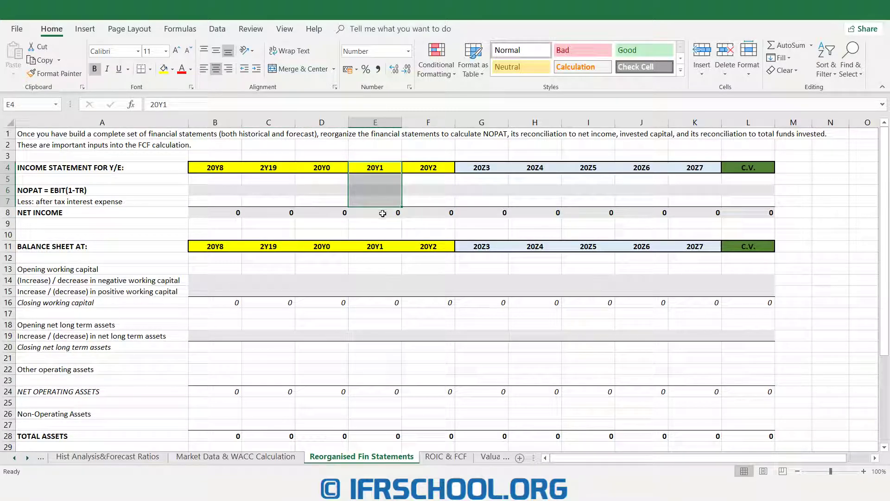
# Go back to Integrated Financial Statements and highlight its forecast income statement block L6:V31
pyautogui.click(13, 458)
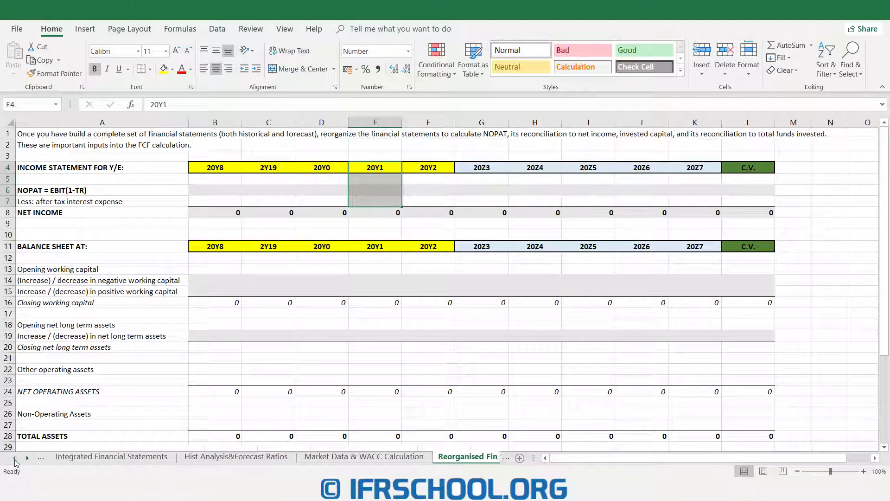
pyautogui.click(130, 458)
pyautogui.moveTo(422, 175); pyautogui.dragTo(756, 405)
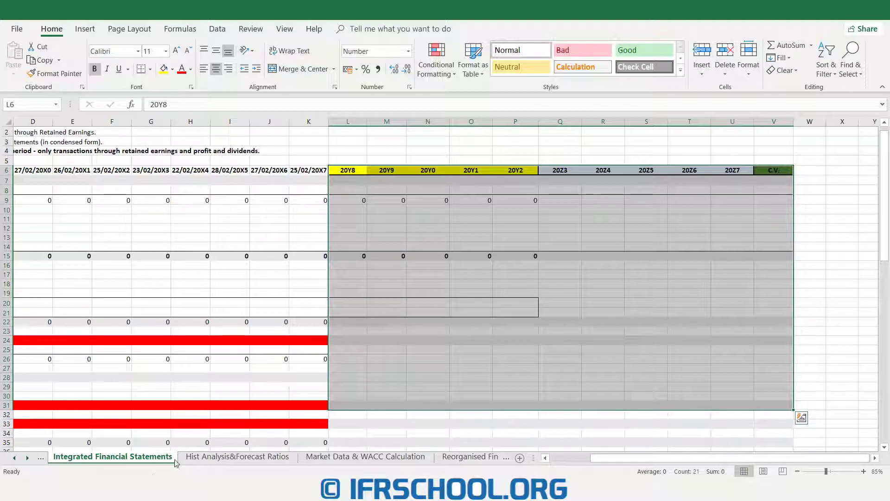
# Return to Reorganised Fin Statements and highlight the NOPAT, after tax interest expense and NET INCOME rows
pyautogui.click(27, 458)
pyautogui.click(27, 458)
pyautogui.click(242, 457)
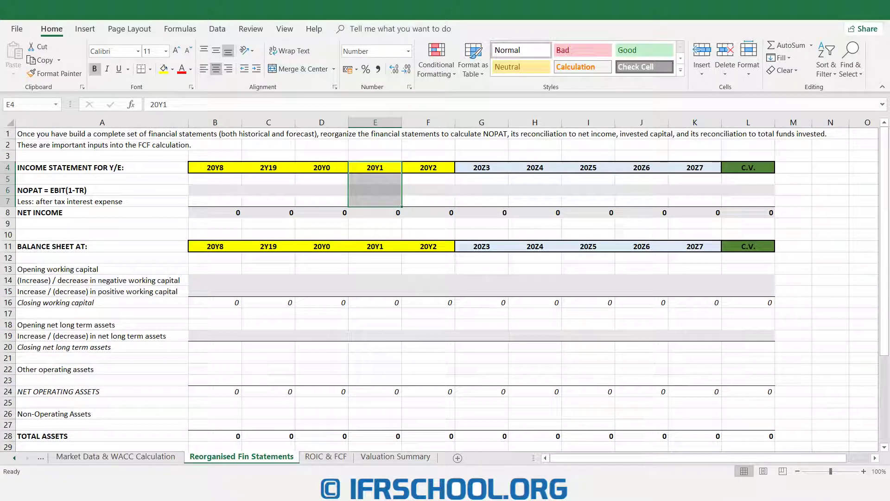
pyautogui.click(329, 303)
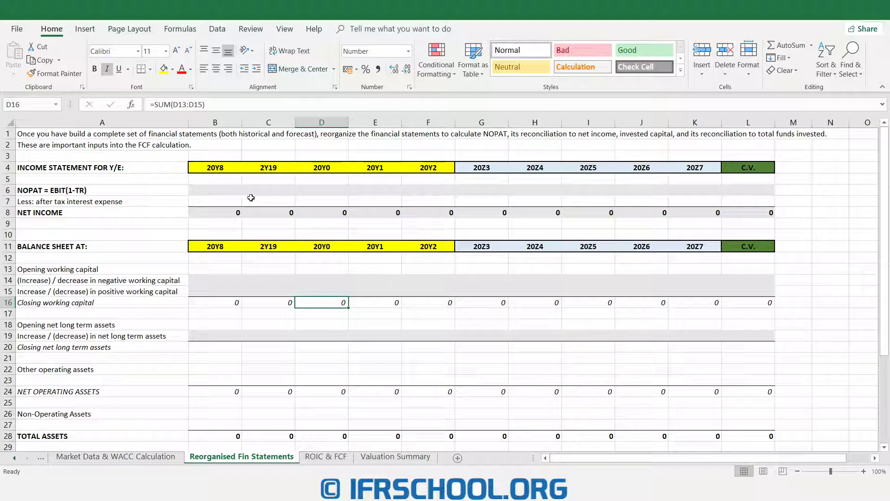
pyautogui.moveTo(79, 190); pyautogui.dragTo(284, 190)
pyautogui.moveTo(64, 202); pyautogui.dragTo(284, 201)
pyautogui.moveTo(42, 214); pyautogui.dragTo(293, 216)
# Highlight the balance sheet change rows for negative working capital, net long term assets and Net Debt
pyautogui.moveTo(88, 277); pyautogui.dragTo(234, 279)
pyautogui.moveTo(60, 336); pyautogui.dragTo(232, 332)
pyautogui.scroll(-4, 223, 324)
pyautogui.moveTo(53, 334); pyautogui.dragTo(240, 333)
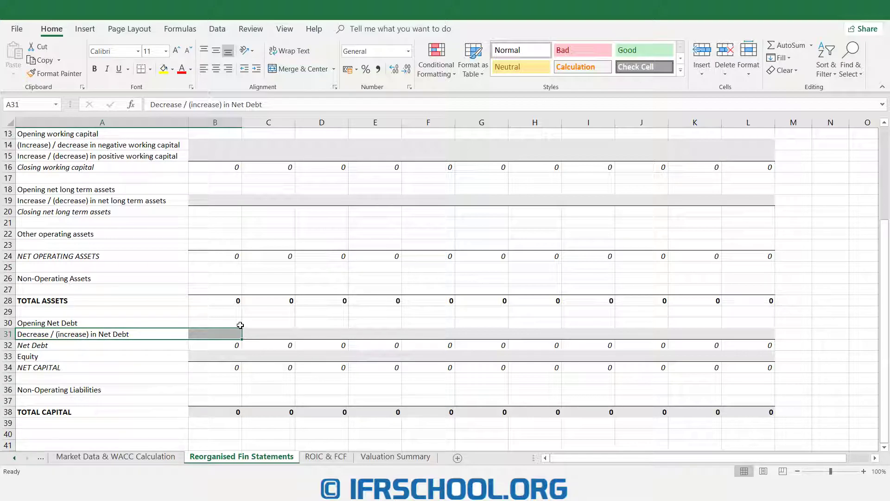
# Open the ROIC & FCF worksheet and highlight the free cash flow rows from NOPAT down to FCFE
pyautogui.click(321, 459)
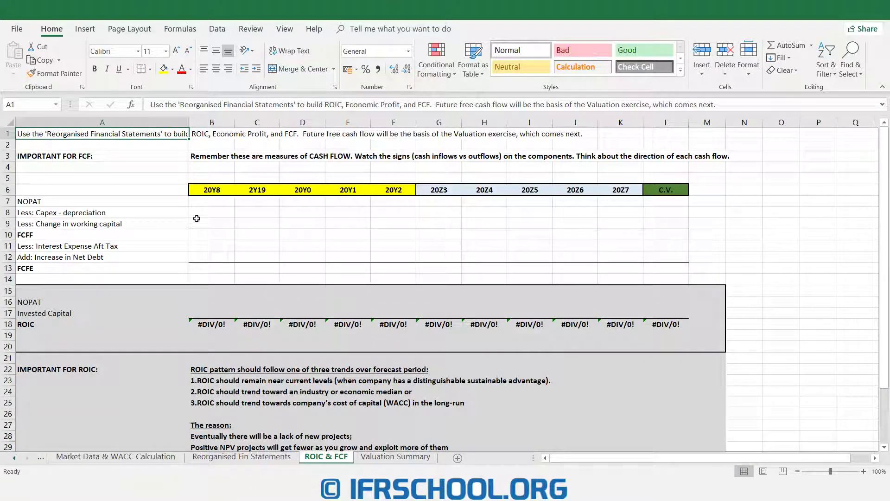
pyautogui.moveTo(153, 202); pyautogui.dragTo(663, 271)
pyautogui.hotkey('ctrl', 'c')
# On Reorganised Fin Statements, point out NOPAT, NET INCOME, the negative working capital change and Closing net long term assets
pyautogui.click(242, 457)
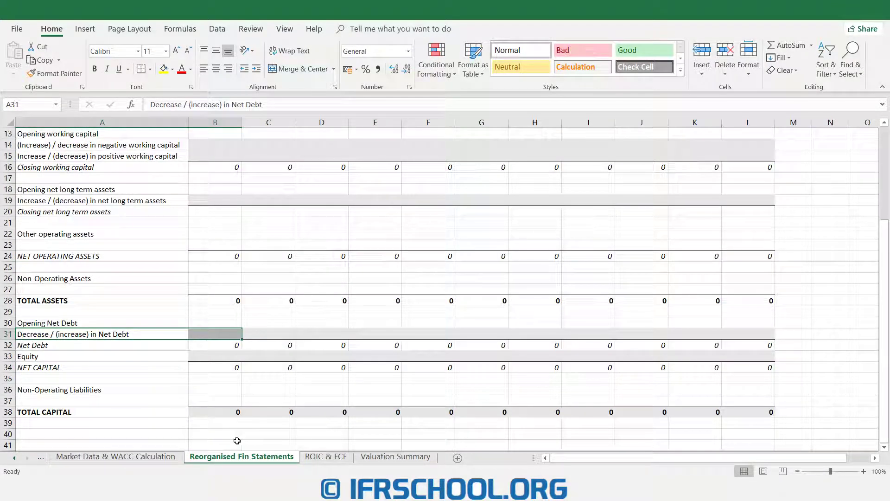
pyautogui.scroll(4, 179, 337)
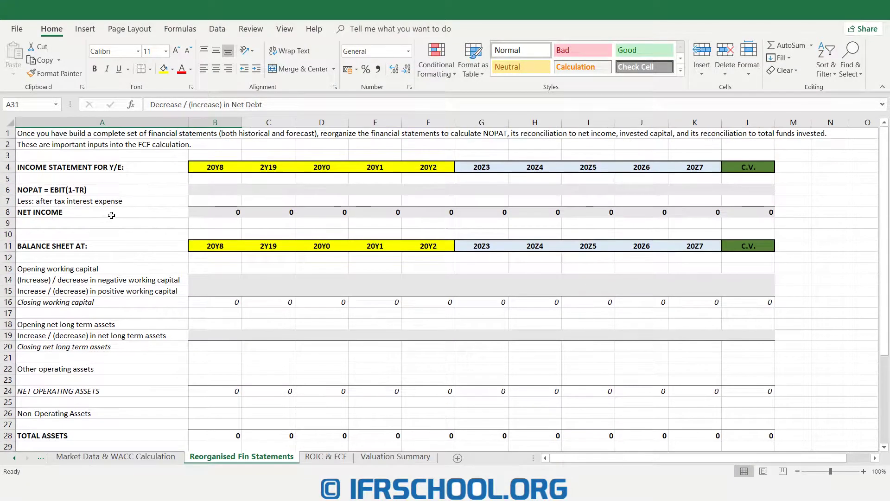
pyautogui.click(46, 192)
pyautogui.click(65, 211)
pyautogui.click(90, 279)
pyautogui.moveTo(70, 346); pyautogui.dragTo(215, 346)
# On ROIC & FCF, highlight A7:L10 and select the FCFF and FCFE labels
pyautogui.click(334, 460)
pyautogui.moveTo(64, 202); pyautogui.dragTo(665, 236)
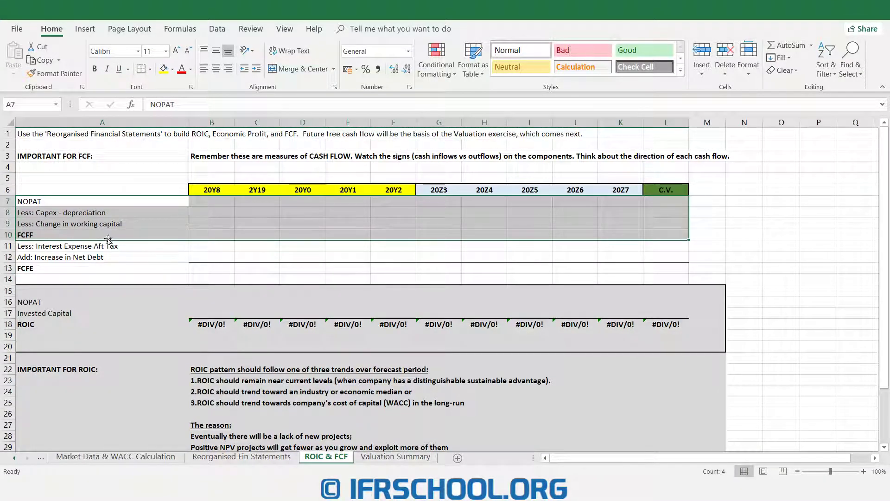
pyautogui.click(81, 236)
pyautogui.click(63, 267)
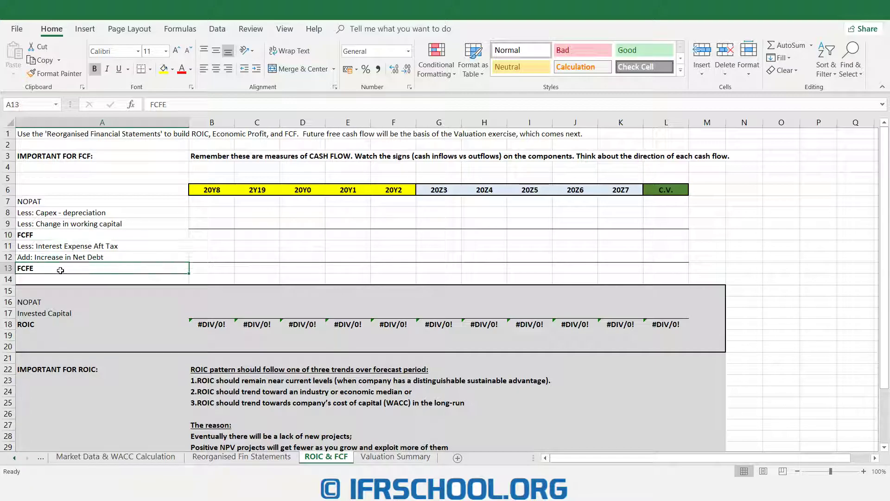
# Go through the FCFF build-up: NOPAT, Capex - depreciation, Change in working capital and the FCFF row A10:L10
pyautogui.click(65, 199)
pyautogui.click(59, 215)
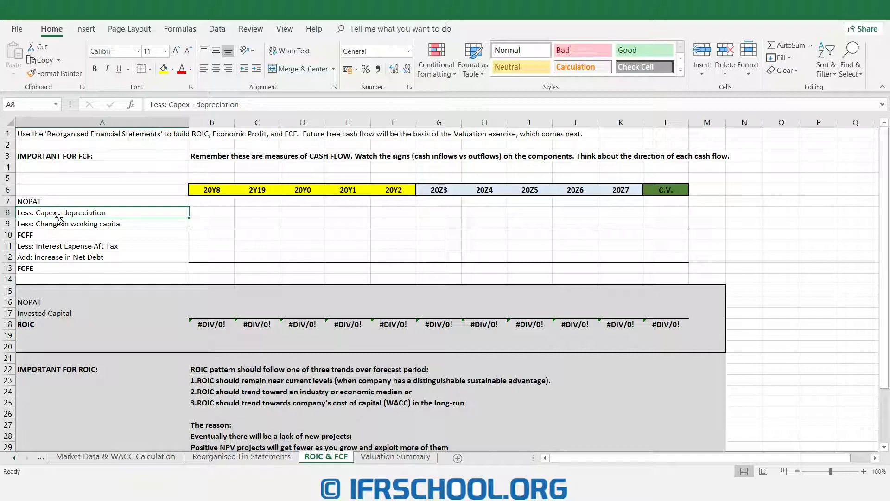
pyautogui.click(51, 222)
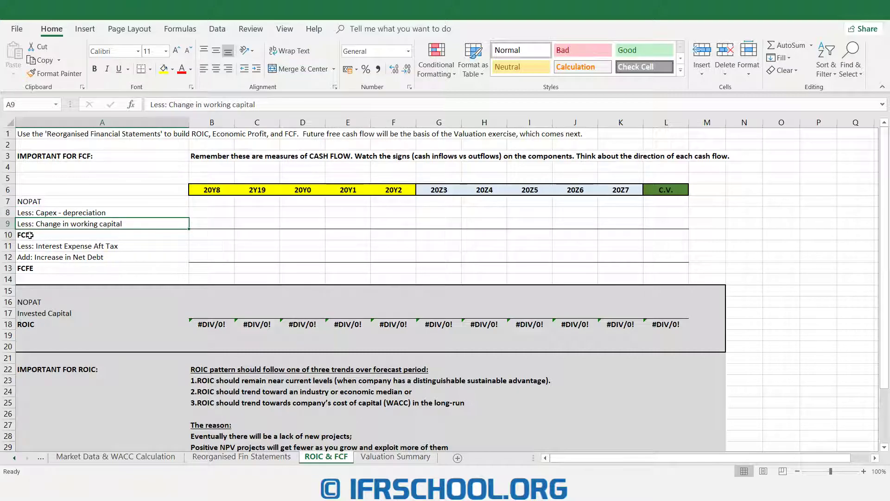
pyautogui.moveTo(29, 235); pyautogui.dragTo(667, 237)
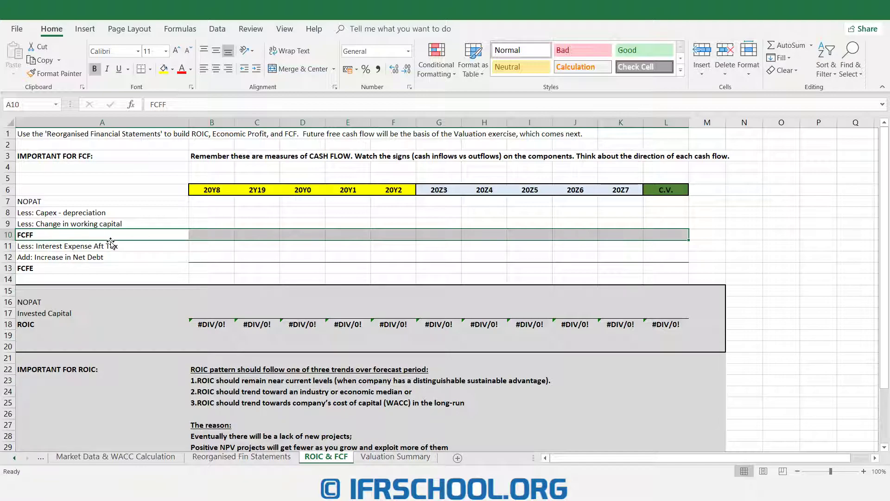
# Go through the FCFE build-up: Interest Expense Aft Tax, Increase in Net Debt and the FCFE row A13:L13
pyautogui.click(91, 246)
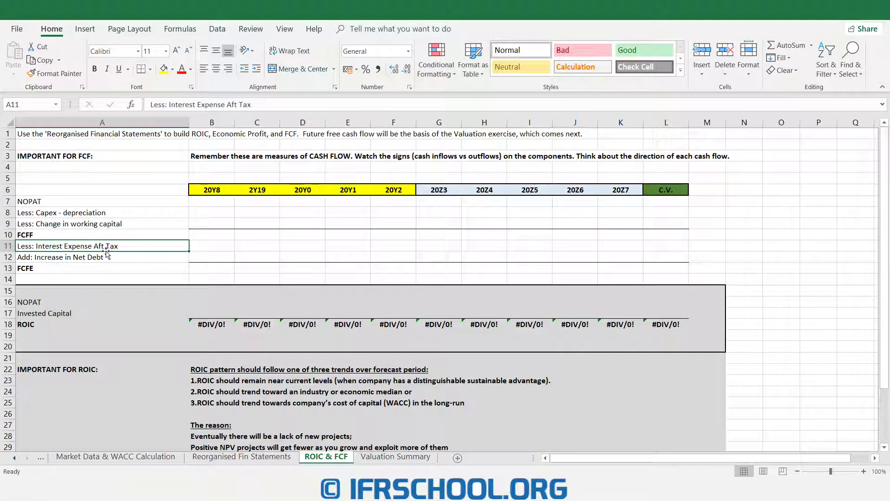
pyautogui.click(106, 258)
pyautogui.moveTo(46, 267); pyautogui.dragTo(662, 270)
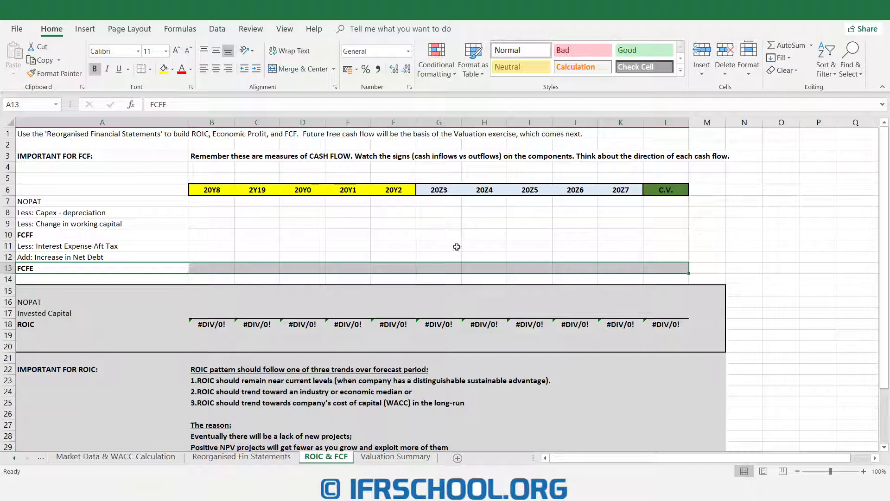
pyautogui.click(231, 273)
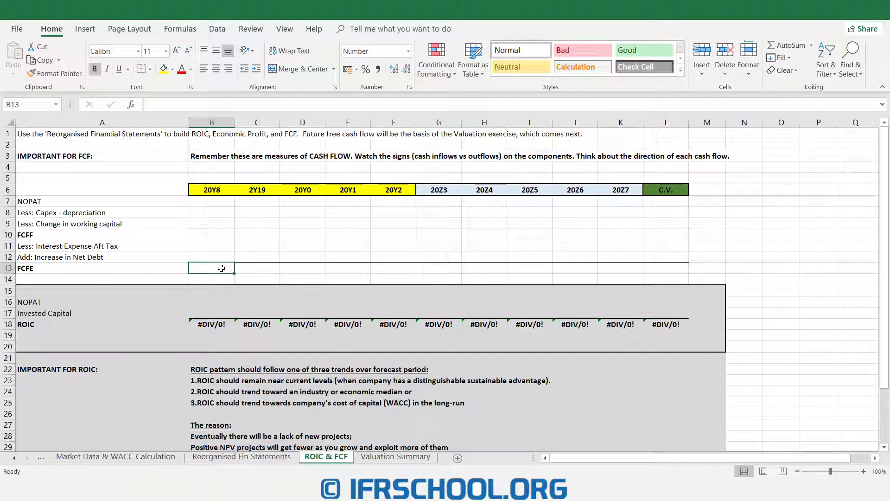
# Highlight the ROIC block B16:L18, the 2Y19 cash flow cells C6:C12 and the first-year ROIC cells B15:B18
pyautogui.moveTo(216, 298); pyautogui.dragTo(664, 324)
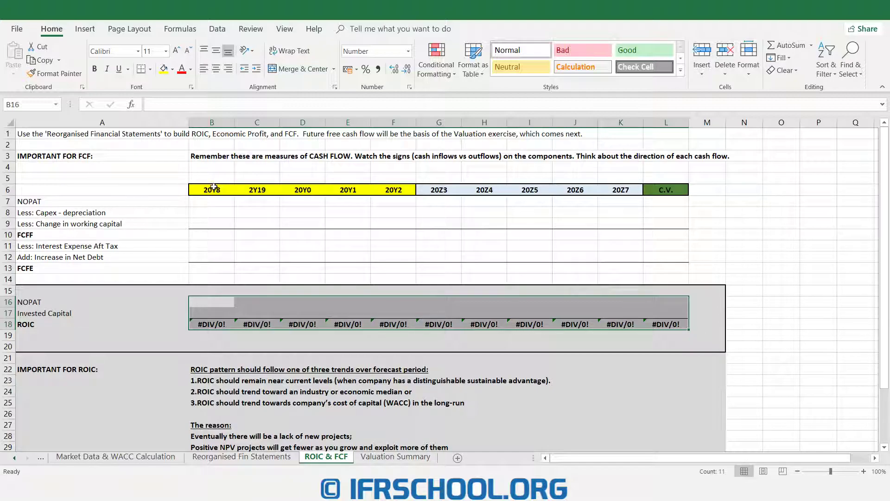
pyautogui.click(268, 191)
pyautogui.moveTo(268, 191); pyautogui.dragTo(262, 260)
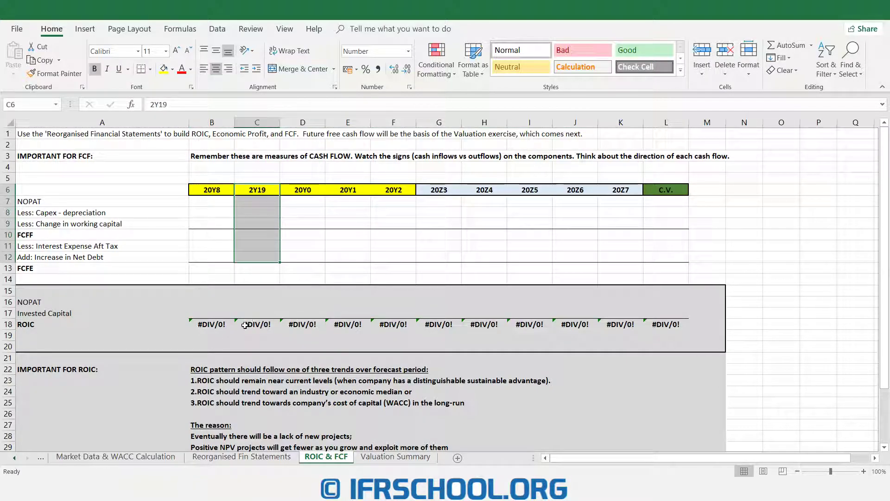
pyautogui.click(202, 295)
pyautogui.moveTo(202, 297); pyautogui.dragTo(210, 324)
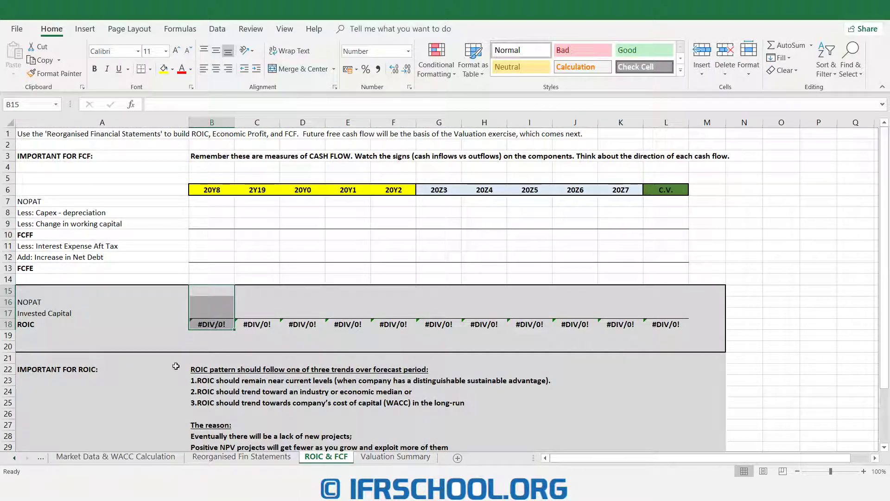
# Highlight the forecast area L7:V32 on the Integrated Financial Statements worksheet
pyautogui.click(14, 458)
pyautogui.click(14, 458)
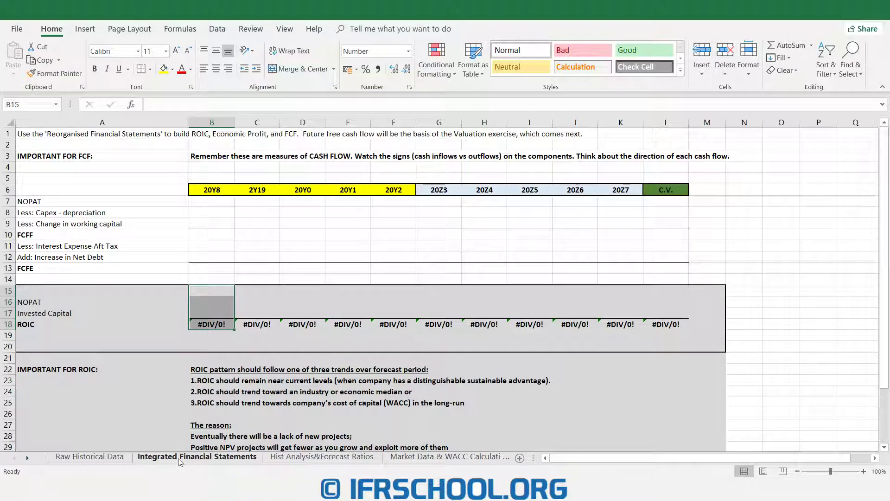
pyautogui.click(197, 457)
pyautogui.moveTo(348, 180); pyautogui.dragTo(771, 415)
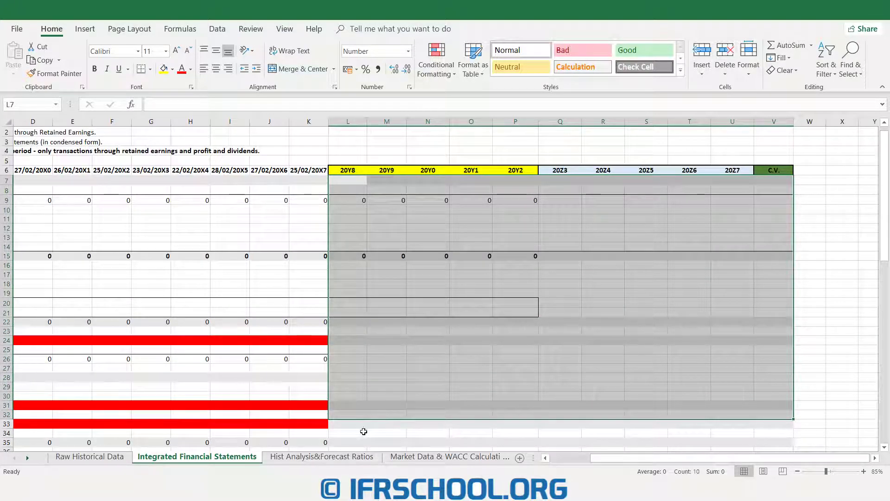
# Highlight the income statement forecast ratio area L5:V23 on the Hist Analysis&Forecast Ratios worksheet
pyautogui.click(304, 459)
pyautogui.click(435, 179)
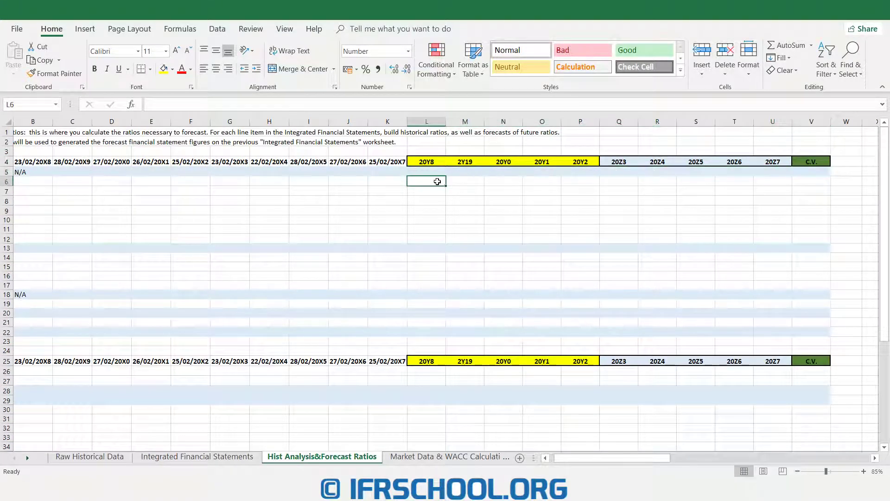
pyautogui.moveTo(432, 171); pyautogui.dragTo(804, 343)
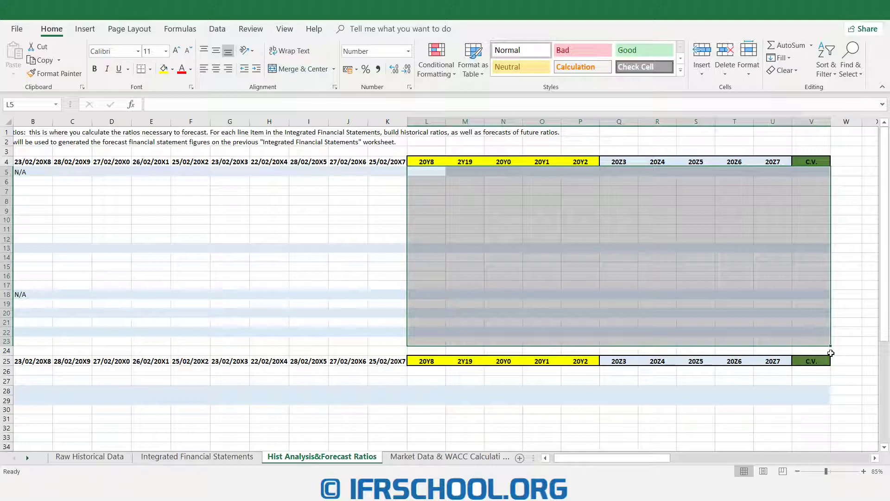
# Revisit Integrated Financial Statements, return to ROIC & FCF and highlight the 20Y8 ROIC calculation cells B16:B18
pyautogui.click(197, 457)
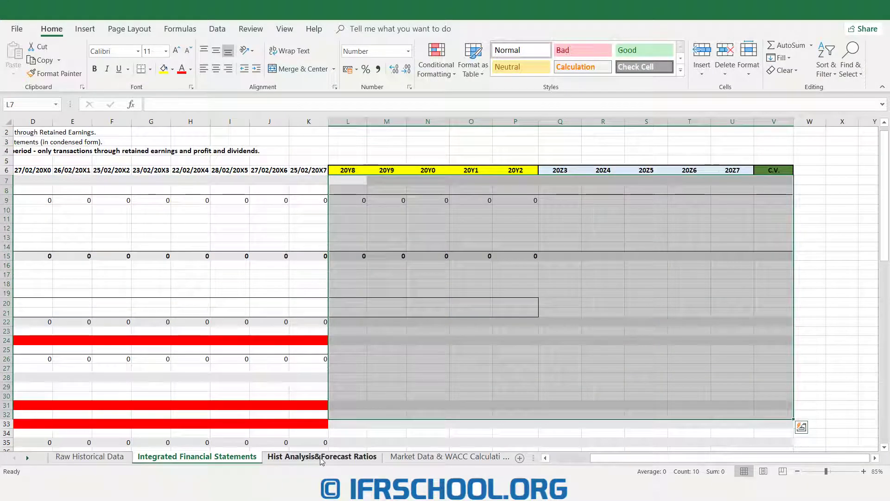
pyautogui.click(27, 457)
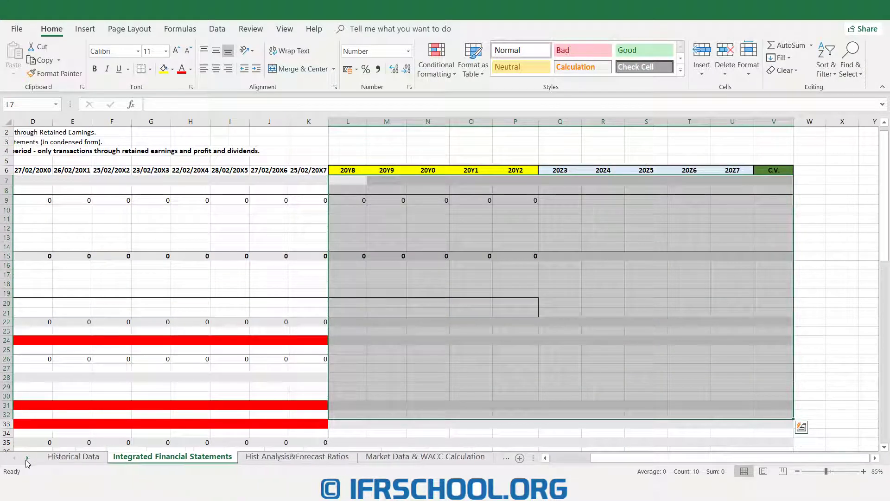
pyautogui.click(467, 457)
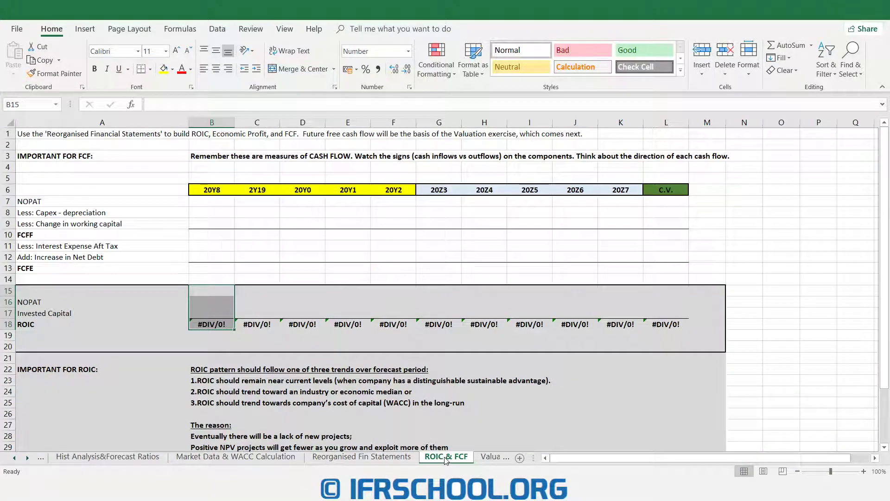
pyautogui.moveTo(210, 299); pyautogui.dragTo(210, 324)
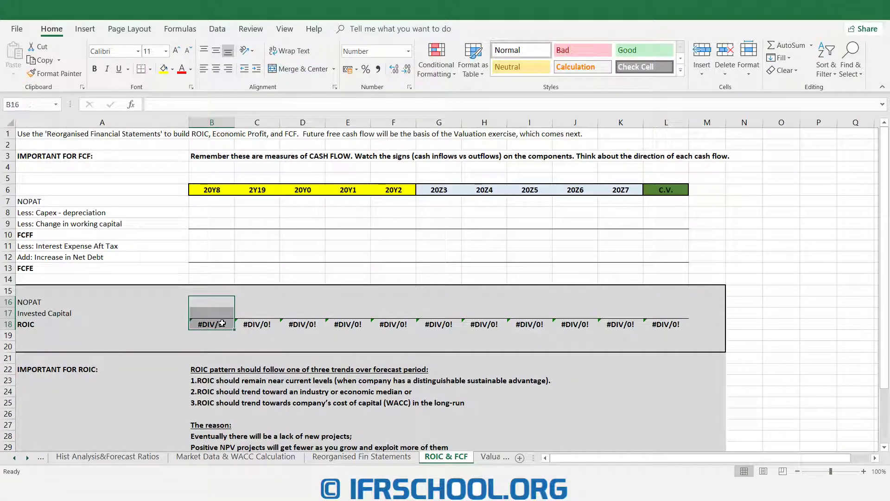
# Highlight the 2Y19 and 20Y0 ROIC calculation cells, followed by the whole ROIC block B16:L18
pyautogui.moveTo(258, 298); pyautogui.dragTo(257, 324)
pyautogui.moveTo(302, 300); pyautogui.dragTo(302, 324)
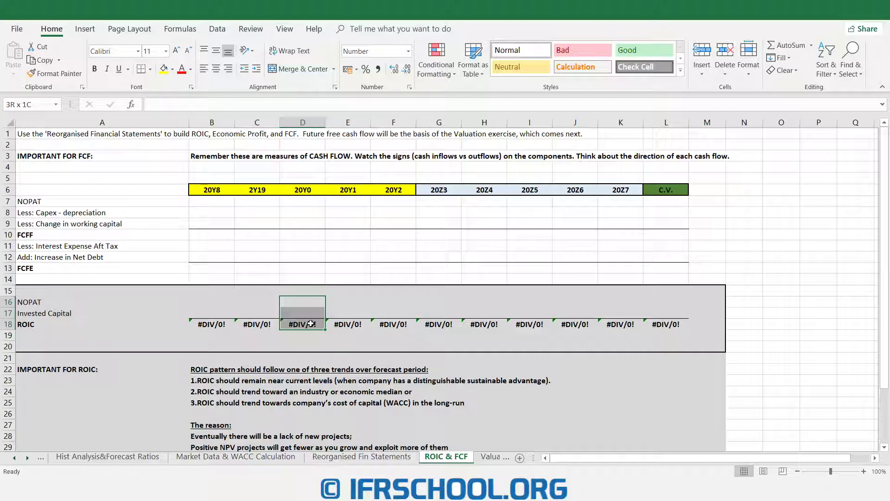
pyautogui.click(372, 340)
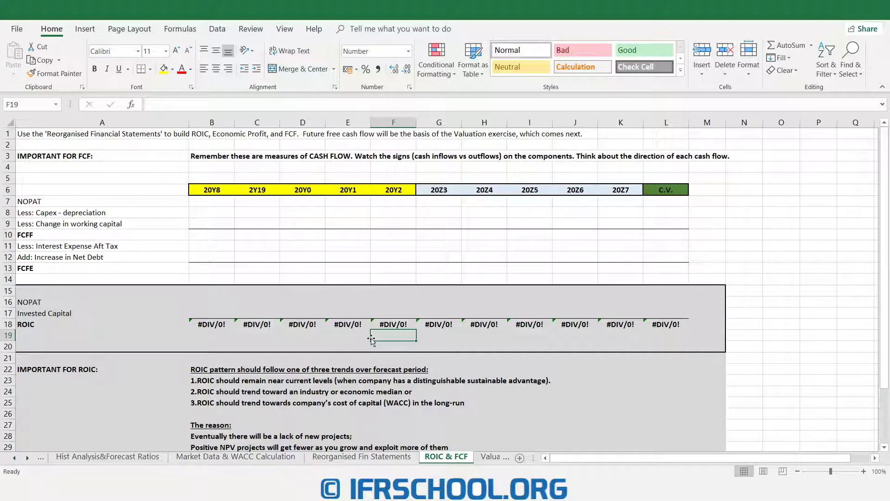
pyautogui.moveTo(205, 299); pyautogui.dragTo(667, 323)
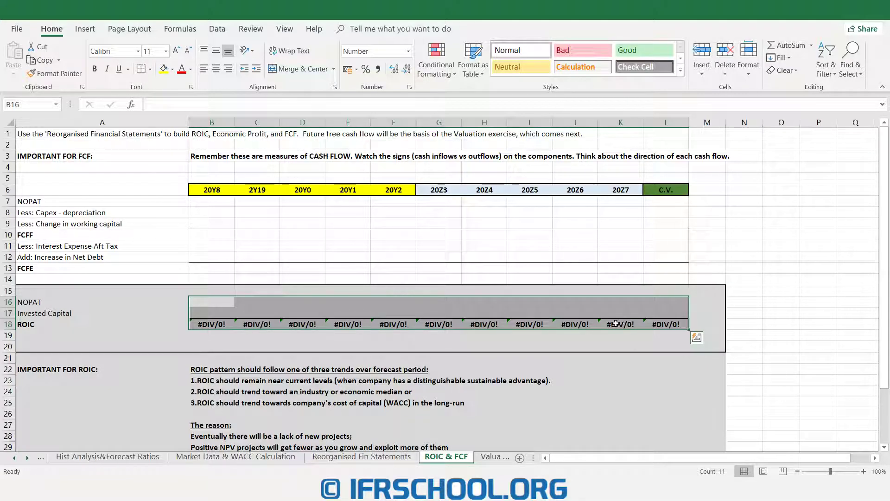
# Open the Valuation Summary worksheet and highlight the FCFF Valuation Model block A4:M14 and its FCFF row C8:M8
pyautogui.click(494, 457)
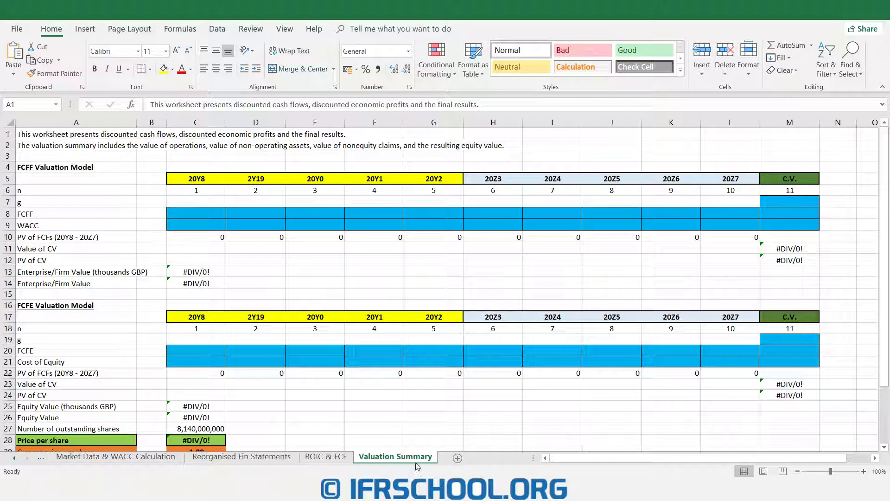
pyautogui.moveTo(49, 167); pyautogui.dragTo(788, 280)
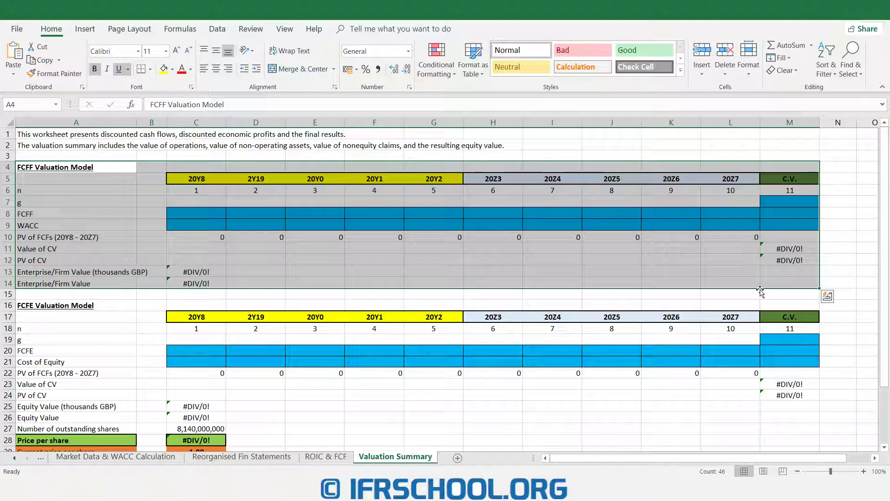
pyautogui.moveTo(200, 214); pyautogui.dragTo(762, 213)
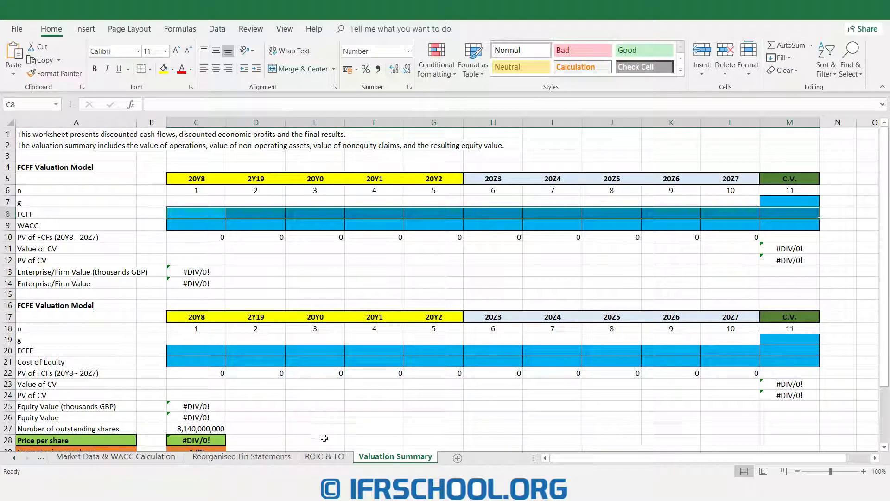
# Highlight the FCFF row A10:L10 on the ROIC & FCF worksheet and return to Valuation Summary
pyautogui.click(327, 456)
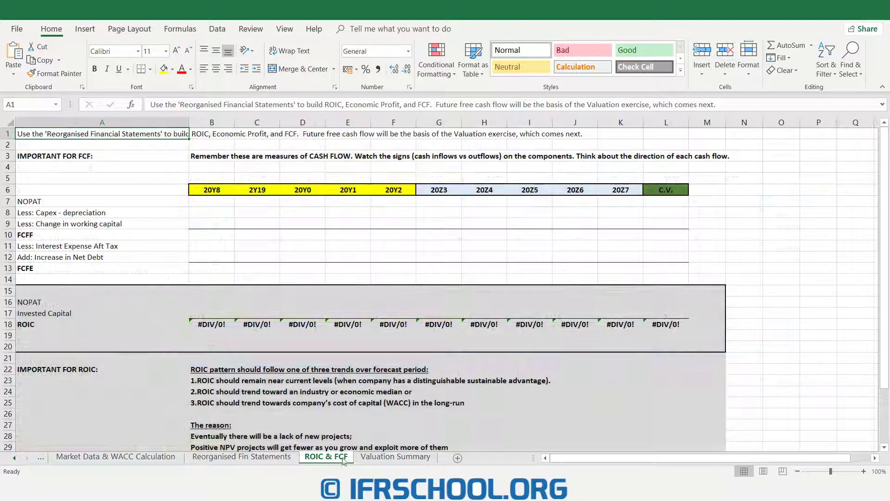
pyautogui.moveTo(102, 234); pyautogui.dragTo(654, 234)
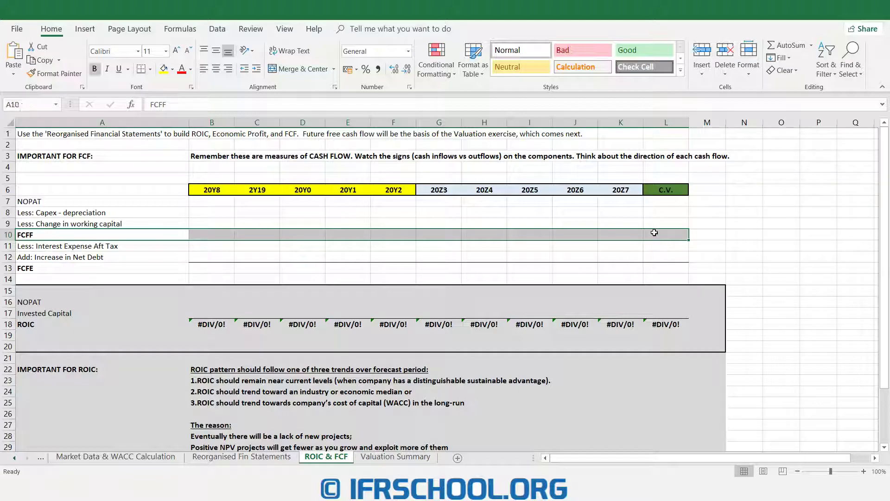
pyautogui.click(396, 456)
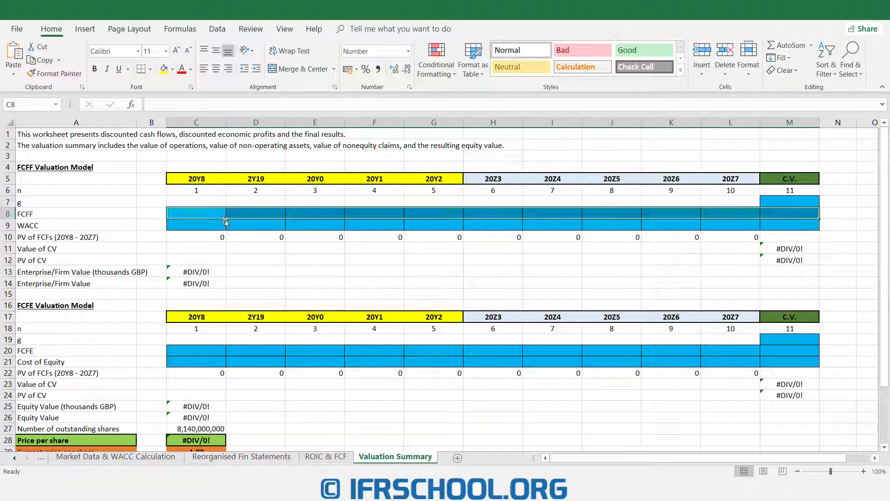
# Highlight the FCFF model's yearly area C4:L12 and its continuing value cells M4:M12, finishing on the yearly area
pyautogui.moveTo(200, 166); pyautogui.dragTo(709, 257)
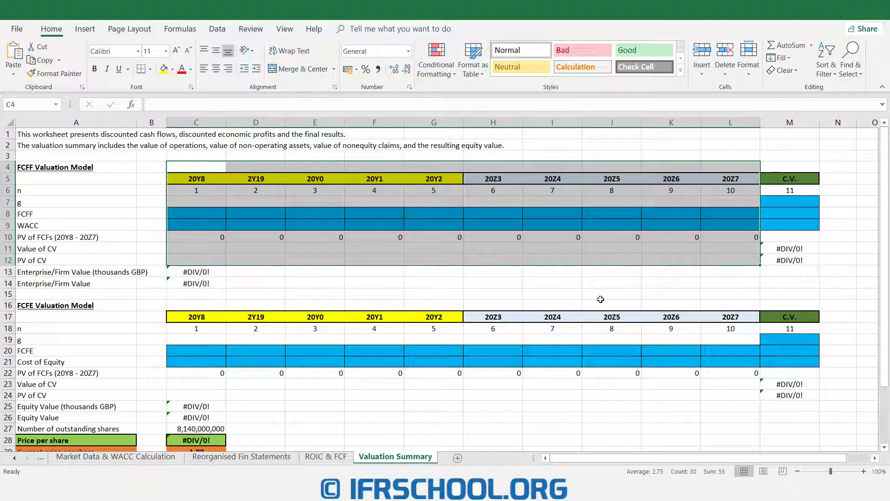
pyautogui.moveTo(785, 166); pyautogui.dragTo(793, 259)
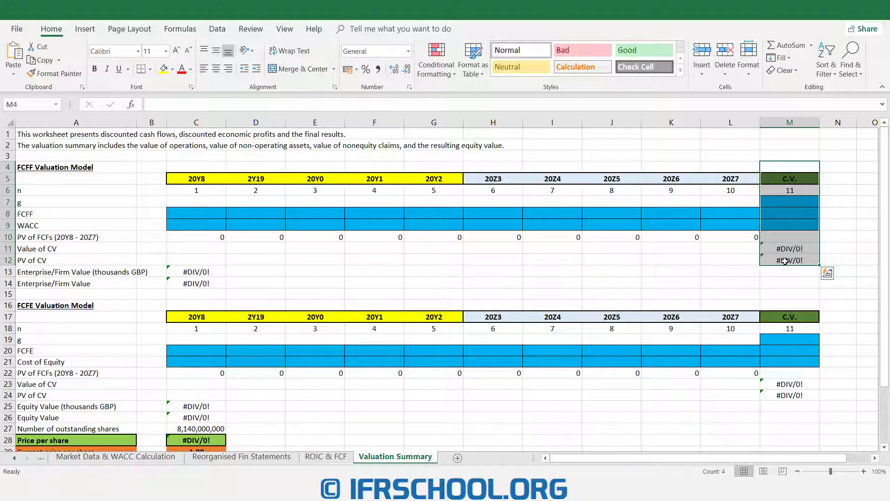
pyautogui.moveTo(193, 165); pyautogui.dragTo(717, 259)
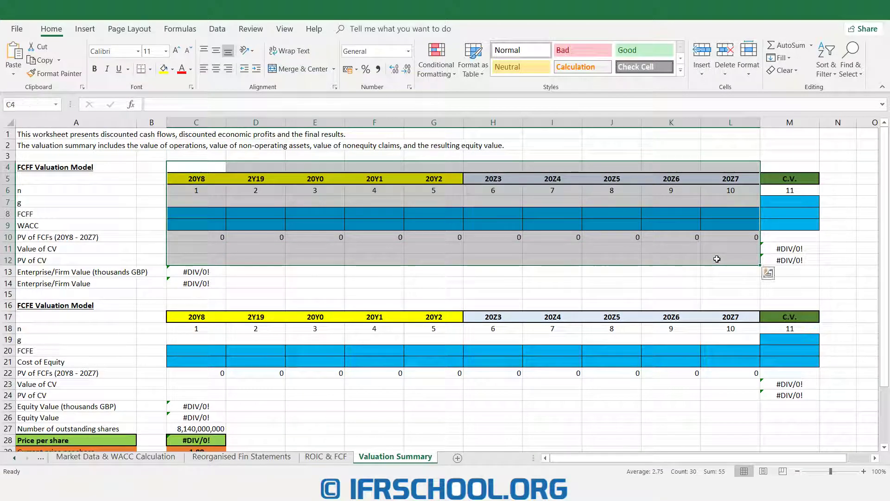
# Highlight the FCFF model's yearly FCFF, WACC and PV of FCFs cells in C8:L10, one row at a time
pyautogui.moveTo(203, 214); pyautogui.dragTo(739, 209)
pyautogui.moveTo(231, 227); pyautogui.dragTo(714, 220)
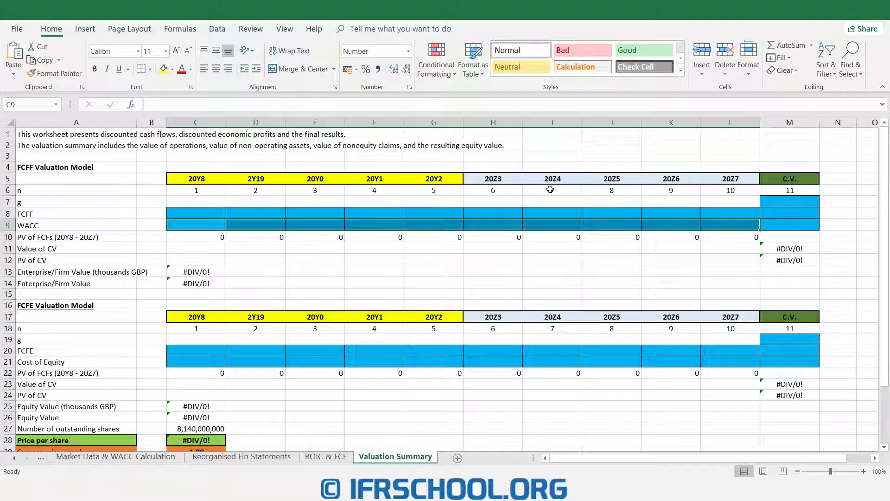
pyautogui.moveTo(215, 237); pyautogui.dragTo(732, 235)
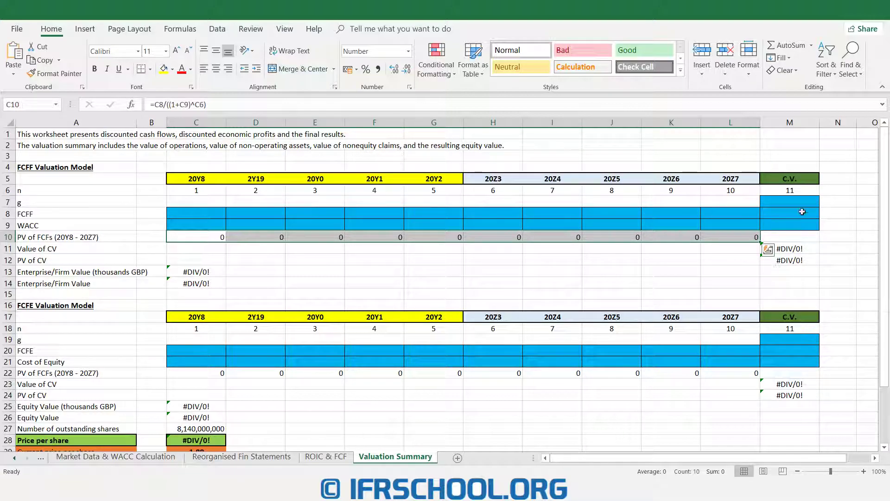
# Highlight the FCFF model's C.V. column M3:M14 and inspect the Value of CV formula in M11 with its FCFF and WACC inputs
pyautogui.moveTo(795, 158); pyautogui.dragTo(792, 280)
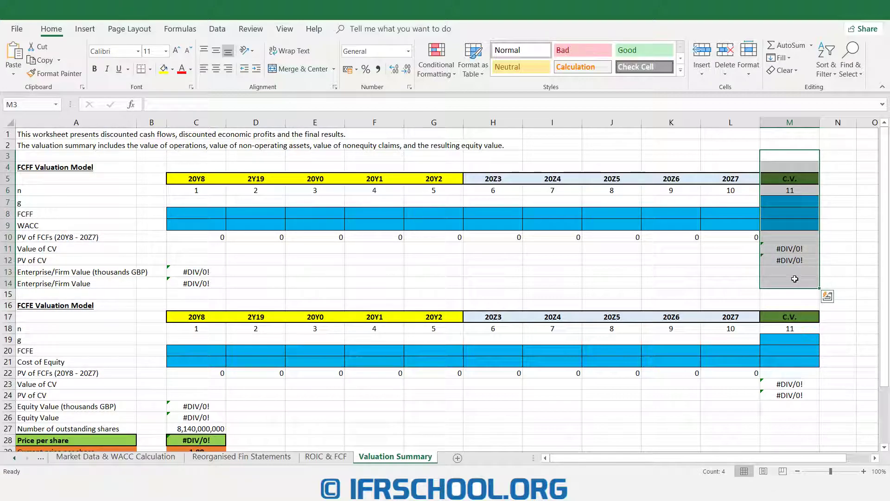
pyautogui.click(796, 249)
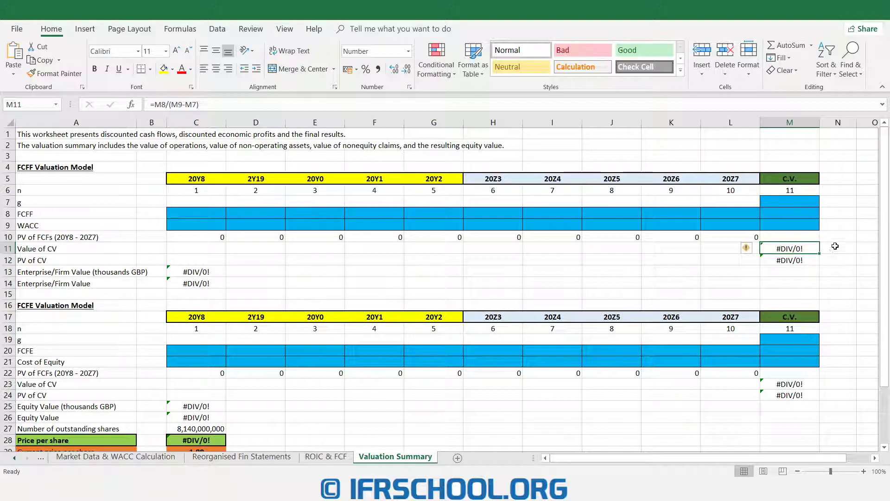
pyautogui.click(782, 214)
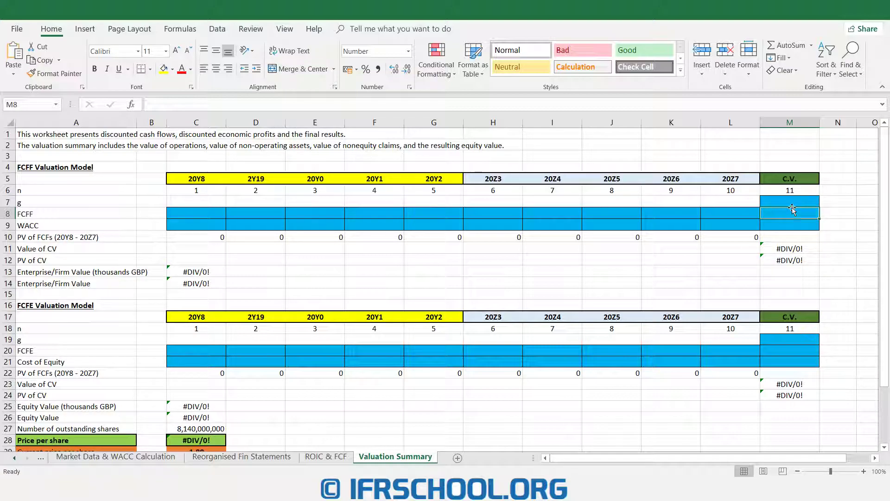
pyautogui.click(785, 224)
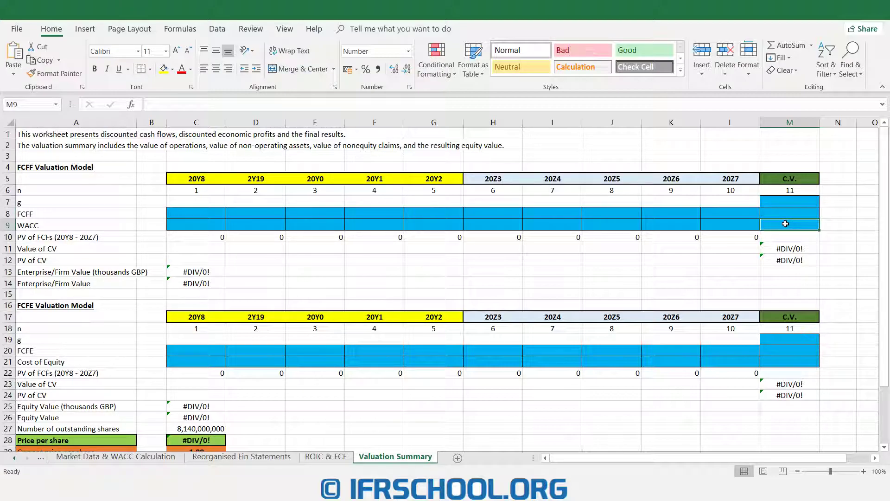
pyautogui.click(792, 249)
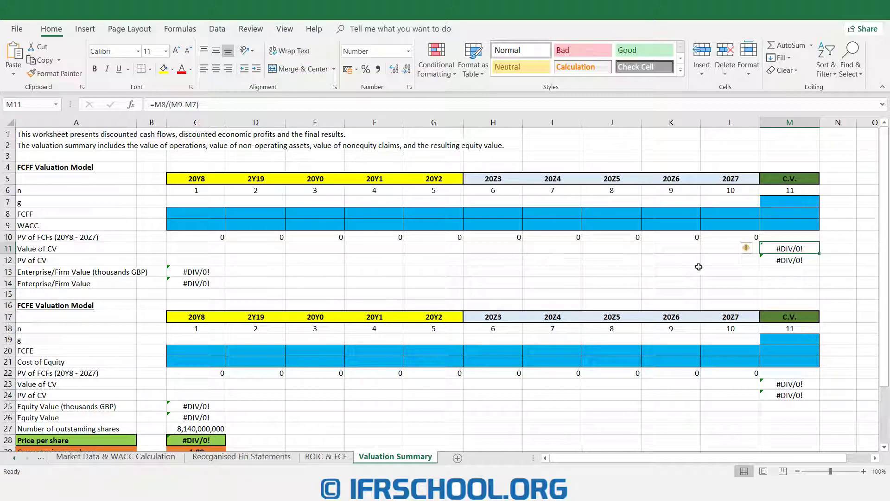
# Inspect the PV of CV formula in M12, the PV of FCFs row C10:L10 and the Enterprise/Firm Value rows 13 and 14
pyautogui.click(802, 261)
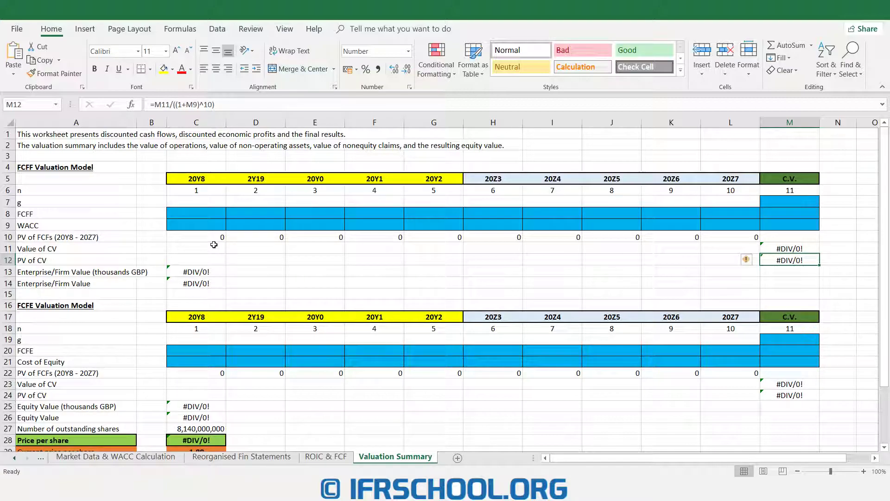
pyautogui.moveTo(212, 237); pyautogui.dragTo(710, 241)
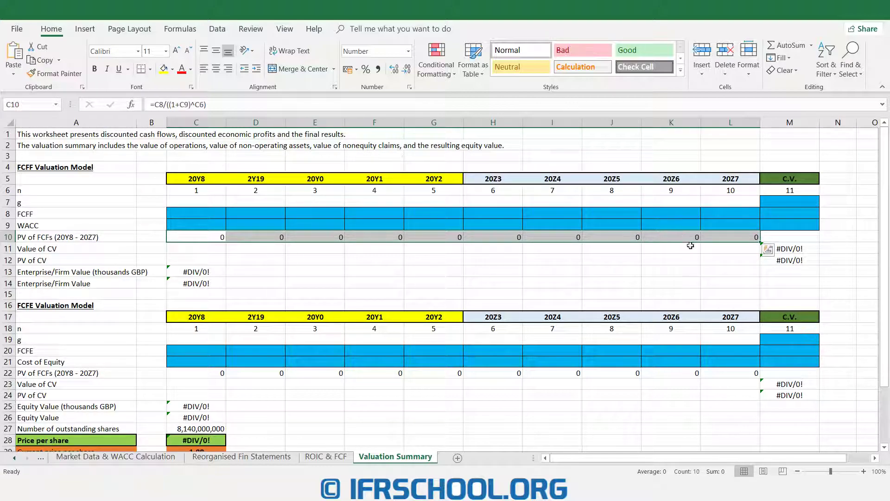
pyautogui.click(796, 260)
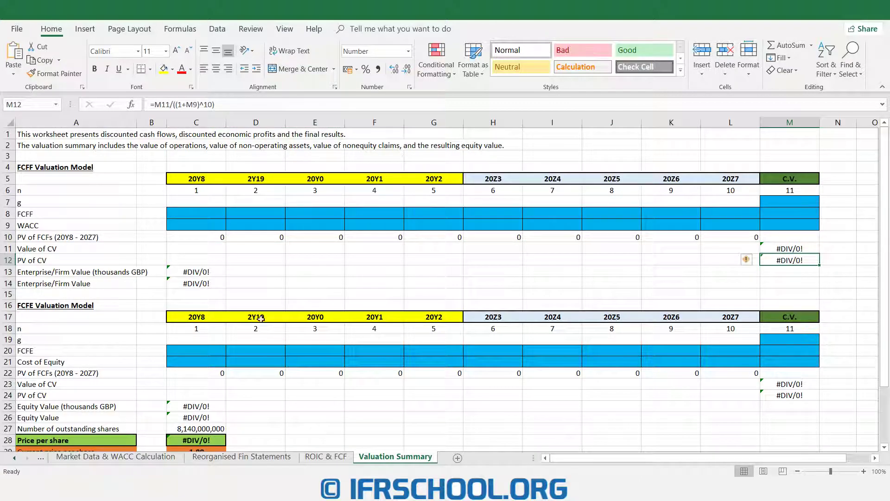
pyautogui.moveTo(76, 271); pyautogui.dragTo(352, 289)
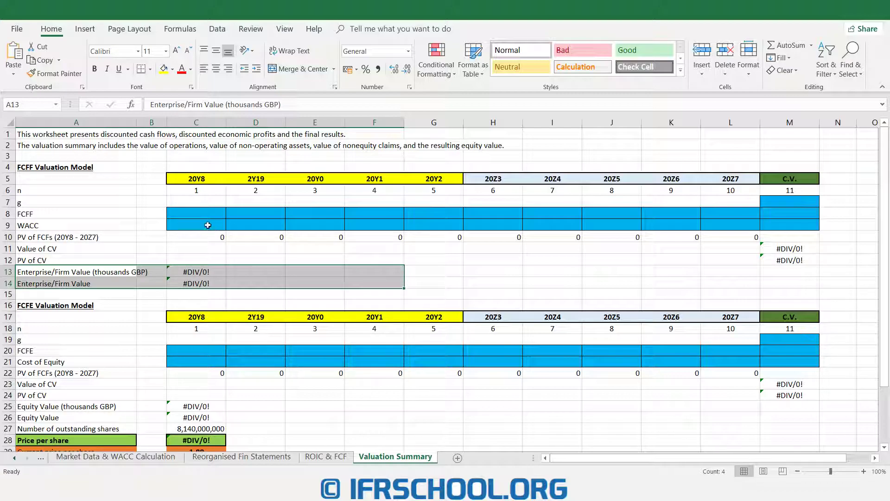
# Highlight the FCFE Valuation Model block A16:N30 and its FCFE row C20:M20
pyautogui.scroll(-4, 71, 205)
pyautogui.moveTo(69, 168); pyautogui.dragTo(826, 327)
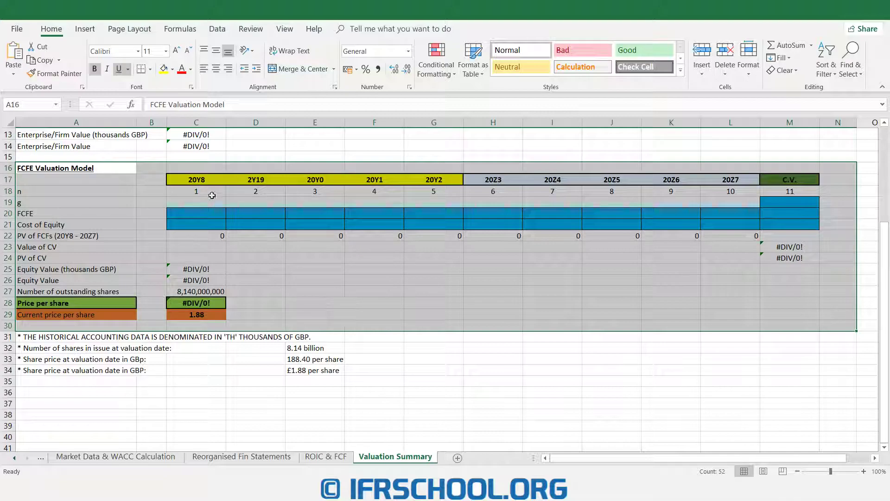
pyautogui.scroll(4, 272, 198)
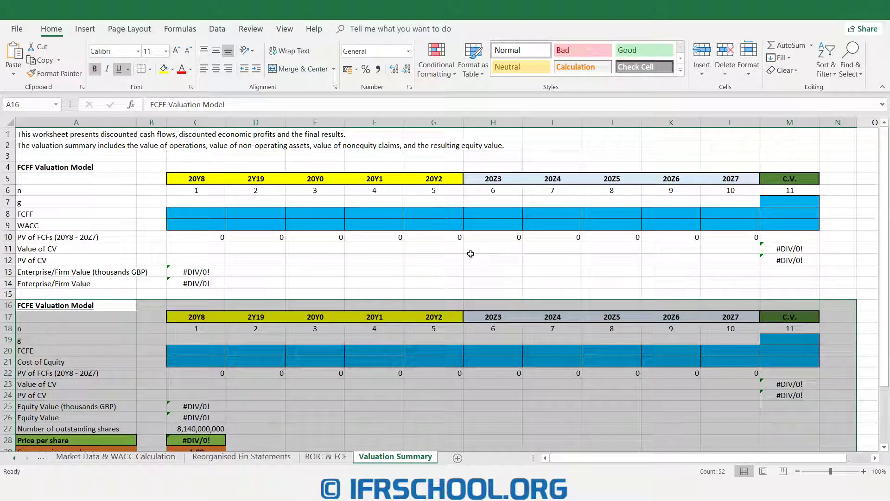
pyautogui.scroll(-3, 320, 231)
pyautogui.moveTo(227, 254); pyautogui.dragTo(792, 248)
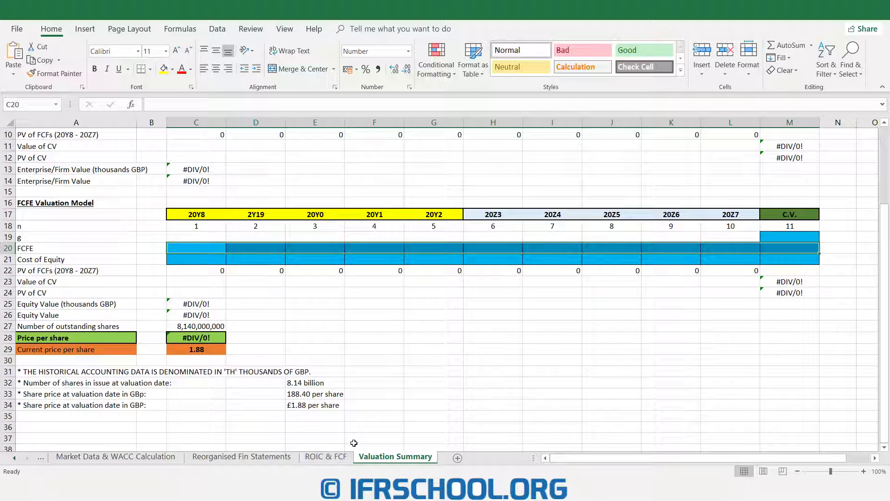
# Highlight the FCFE row A13:L13 on the ROIC & FCF worksheet and return to Valuation Summary
pyautogui.click(326, 457)
pyautogui.moveTo(192, 266); pyautogui.dragTo(681, 267)
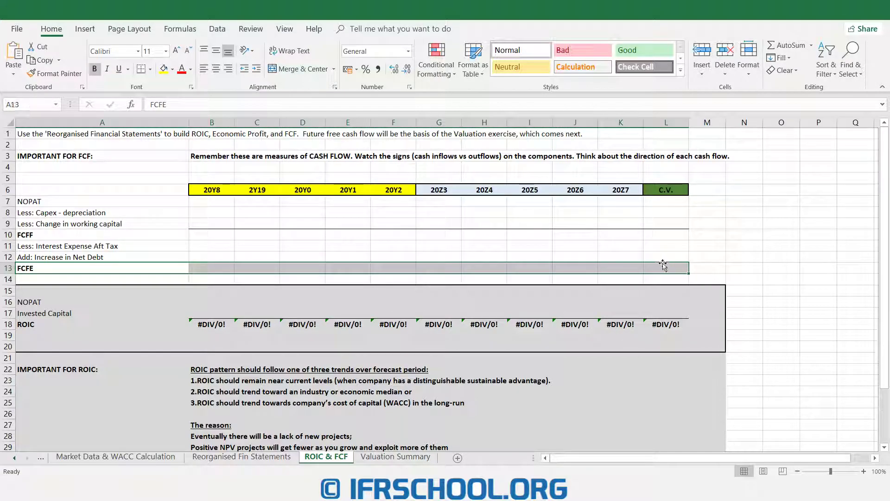
pyautogui.click(382, 458)
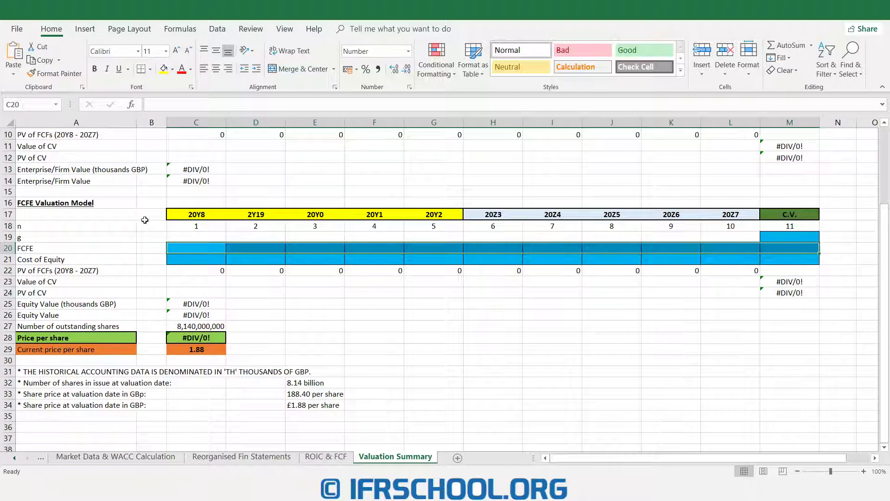
# Highlight the FCFE model's yearly area C16:L24, followed by its FCFE, Cost of Equity and PV of FCFs rows
pyautogui.moveTo(191, 200); pyautogui.dragTo(725, 292)
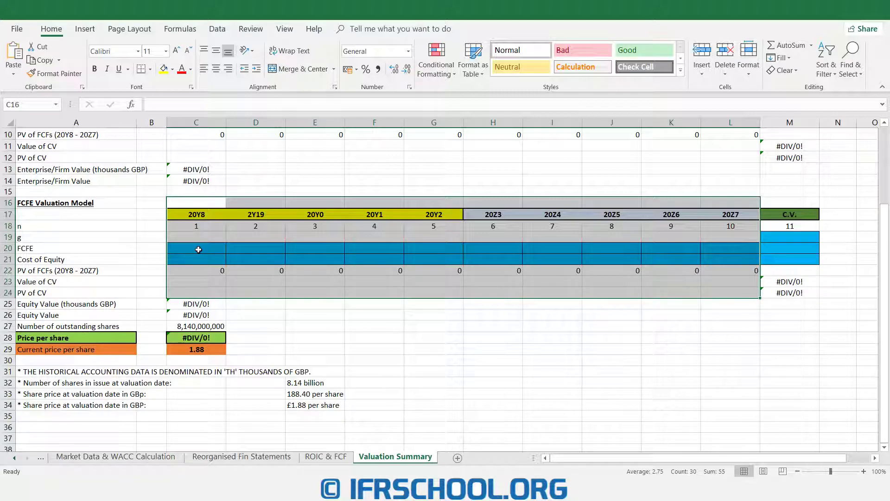
pyautogui.moveTo(194, 247); pyautogui.dragTo(721, 246)
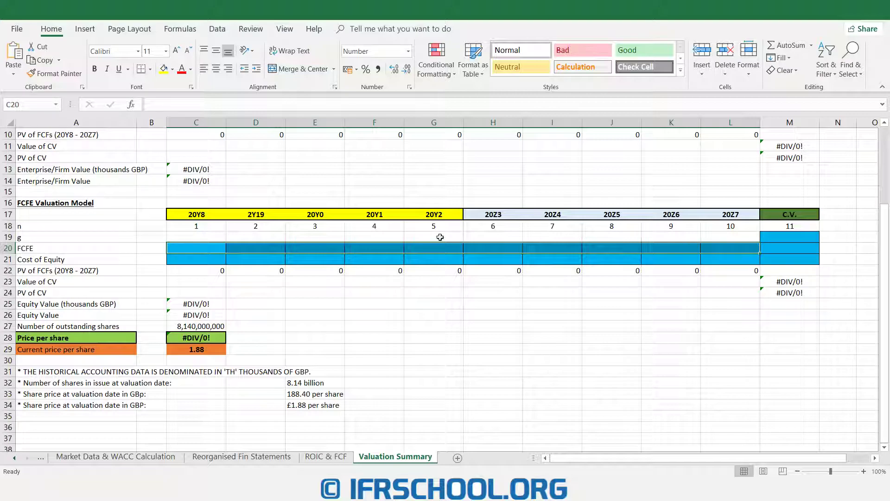
pyautogui.moveTo(189, 257); pyautogui.dragTo(724, 258)
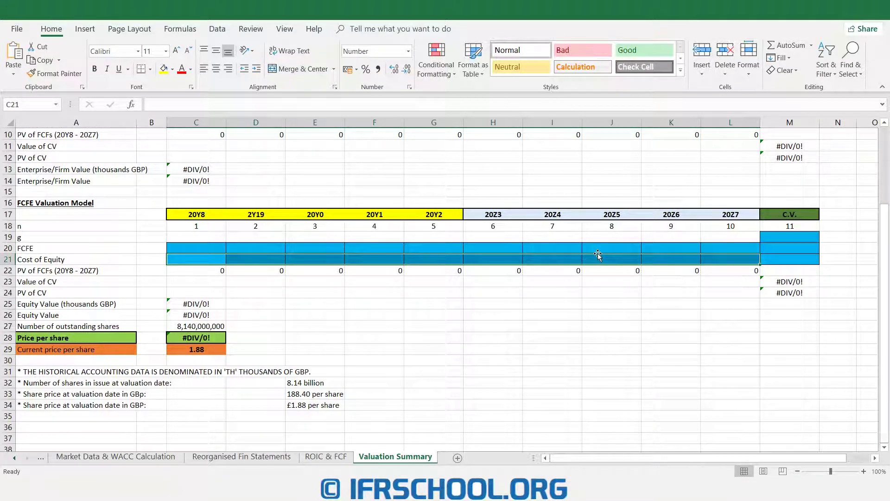
pyautogui.moveTo(225, 274); pyautogui.dragTo(709, 273)
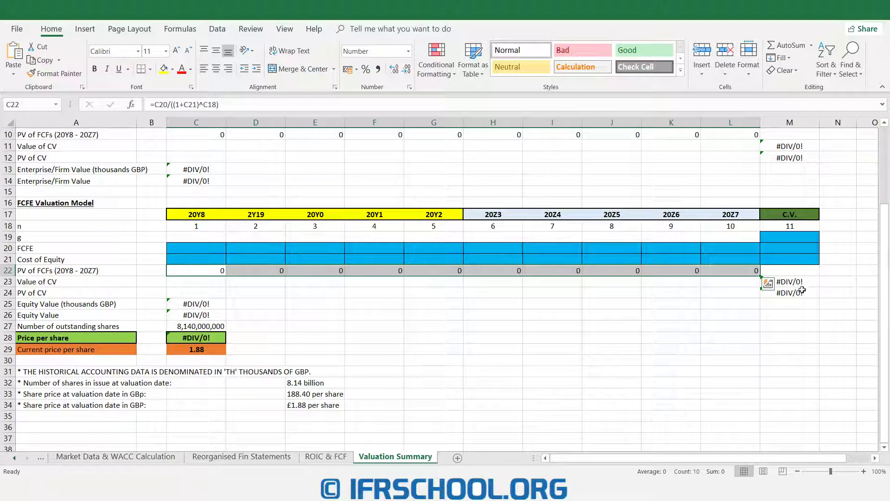
# Highlight the FCFE model's C.V. column M15:M25 and inspect the Value of CV formula in M23 and its FCFE input in M20
pyautogui.click(791, 191)
pyautogui.moveTo(791, 192); pyautogui.dragTo(795, 304)
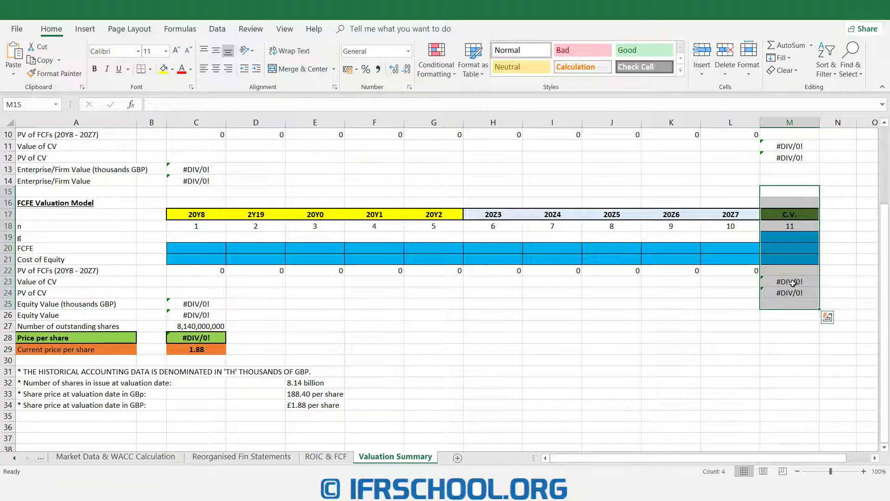
pyautogui.click(791, 282)
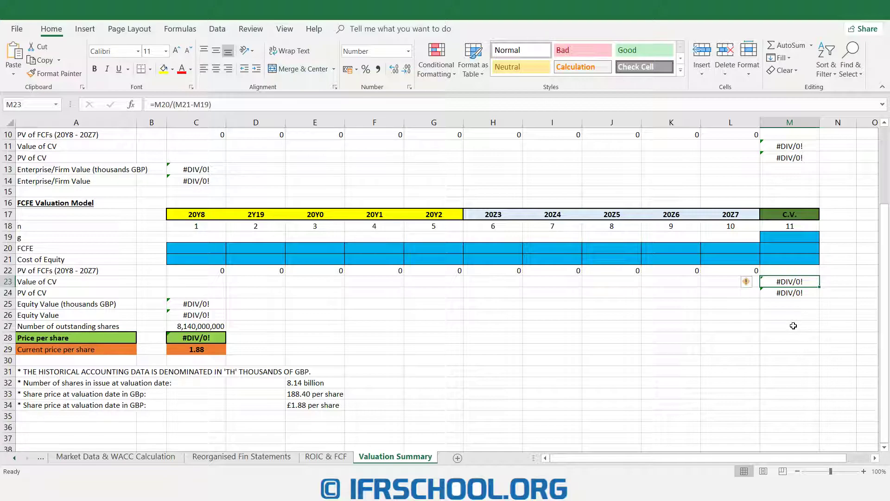
pyautogui.click(793, 245)
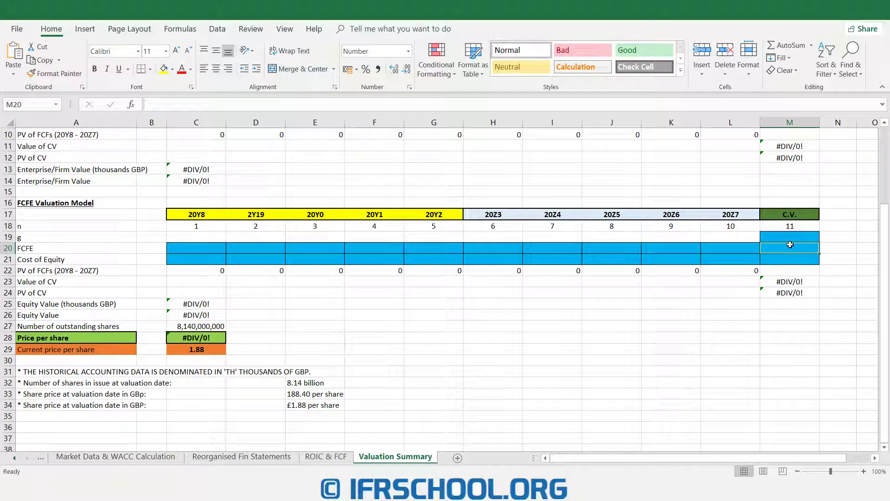
# Select the FCFE model's C.V. inputs for g in M19 and Cost of Equity in M21, and inspect the Value of CV formula in M23
pyautogui.click(790, 237)
pyautogui.click(783, 260)
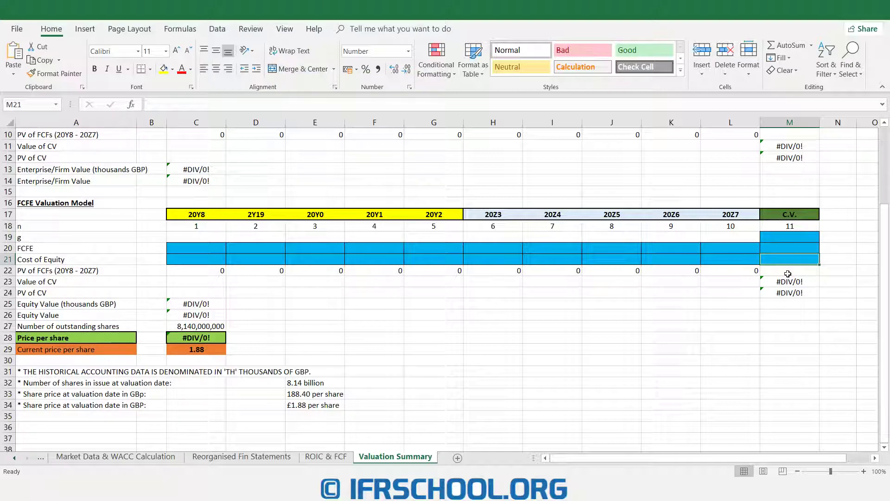
pyautogui.click(790, 281)
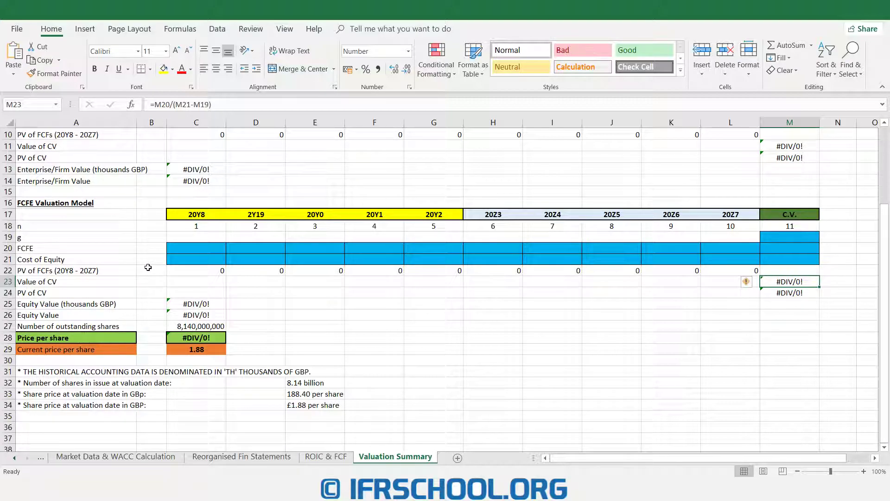
# Inspect the FCFE model's PV of CV formula in M24 alongside the PV of FCFs row C22:L22
pyautogui.click(796, 292)
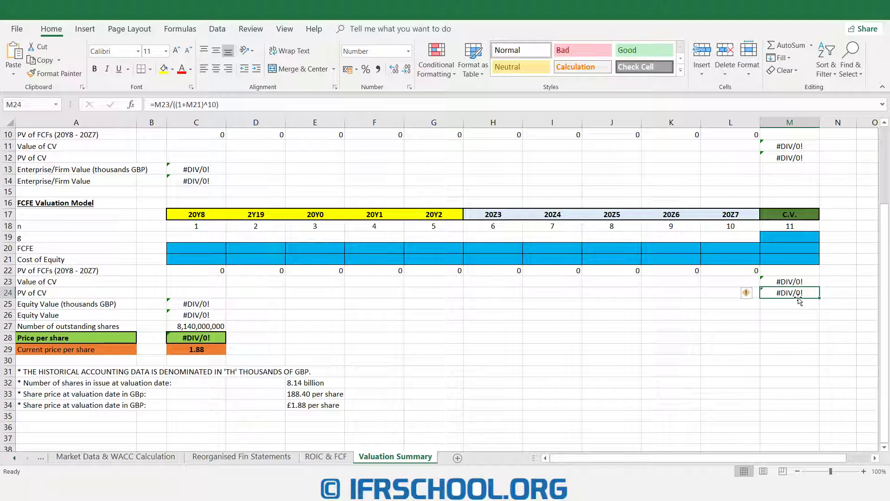
pyautogui.moveTo(214, 271); pyautogui.dragTo(729, 272)
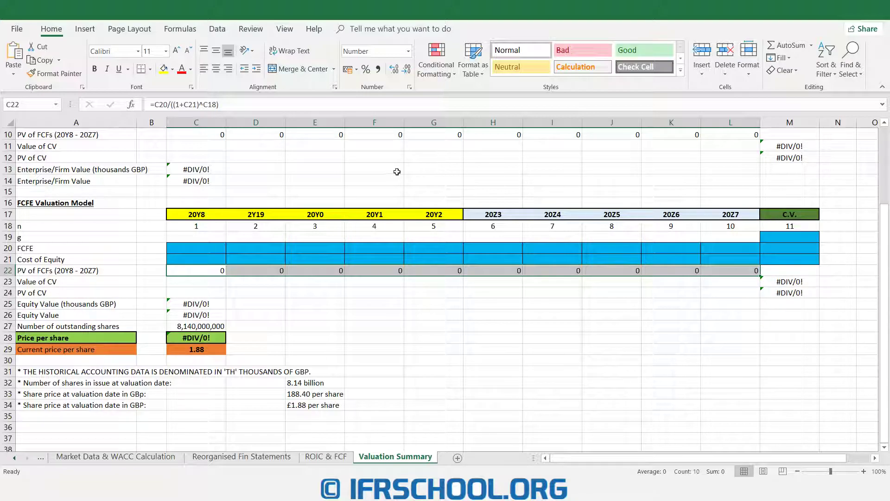
pyautogui.click(793, 294)
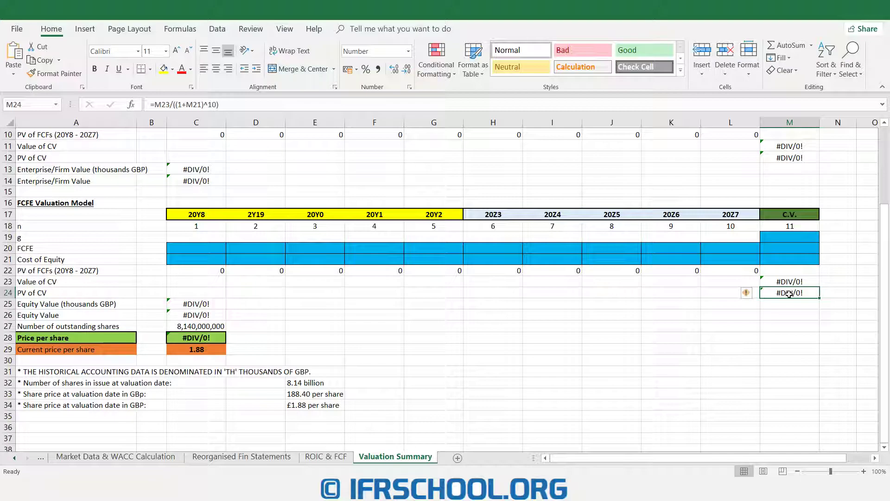
# Highlight the Equity Value rows A25:E26, the Number of outstanding shares row A27:C27, and the current price per share in C29
pyautogui.moveTo(83, 305); pyautogui.dragTo(327, 312)
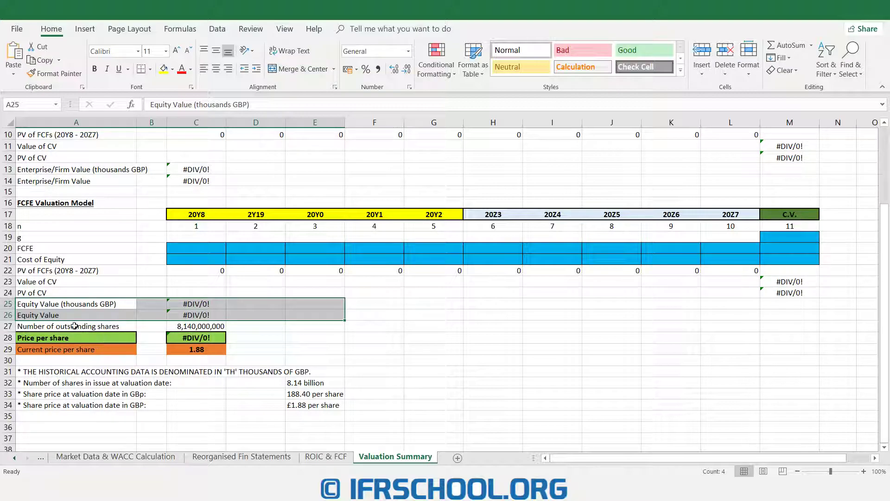
pyautogui.moveTo(74, 327); pyautogui.dragTo(208, 328)
pyautogui.click(201, 327)
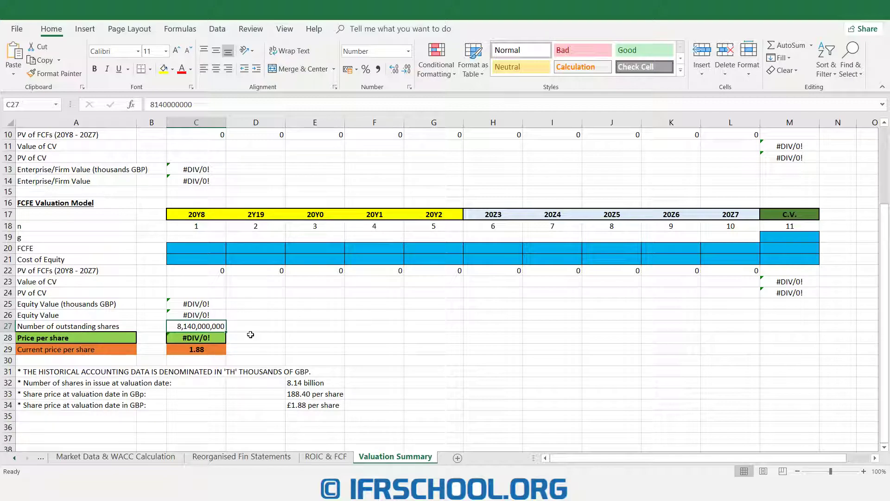
pyautogui.click(190, 349)
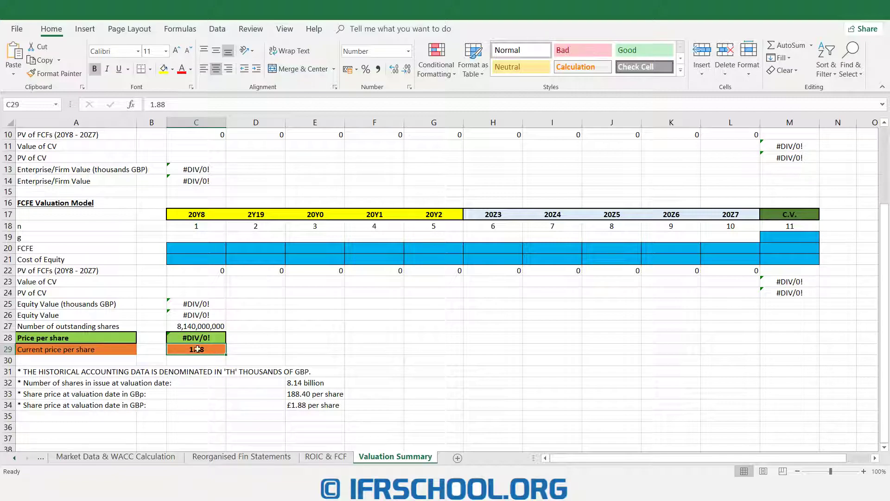
# Trace the Price per share formula in C28 from Equity Value and outstanding shares, and compare it with the current price in C29
pyautogui.moveTo(61, 306); pyautogui.dragTo(330, 312)
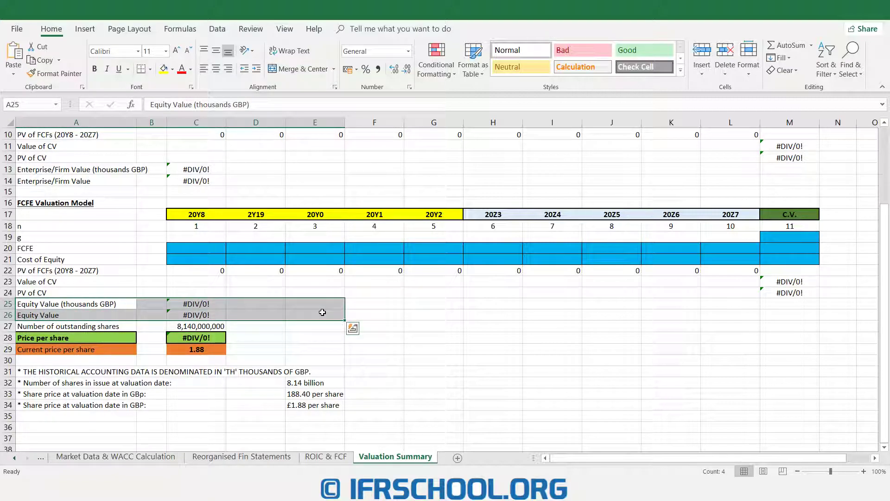
pyautogui.moveTo(206, 303); pyautogui.dragTo(211, 316)
pyautogui.click(209, 326)
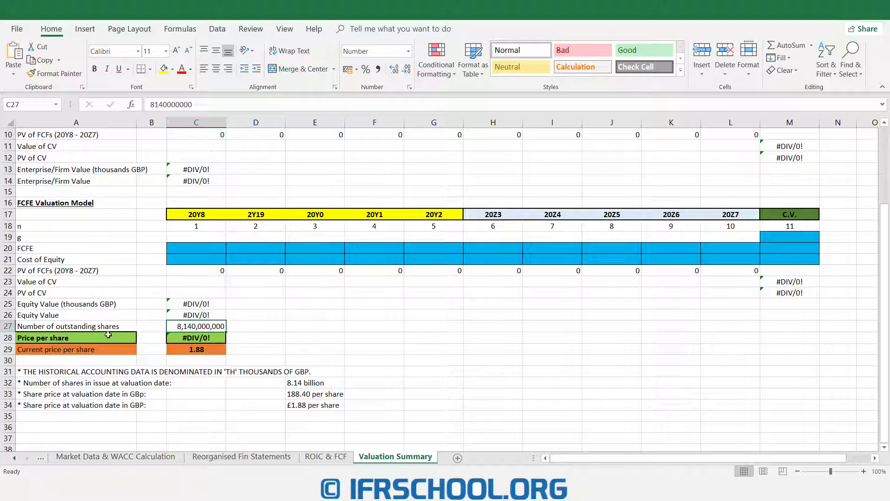
pyautogui.moveTo(47, 338); pyautogui.dragTo(204, 337)
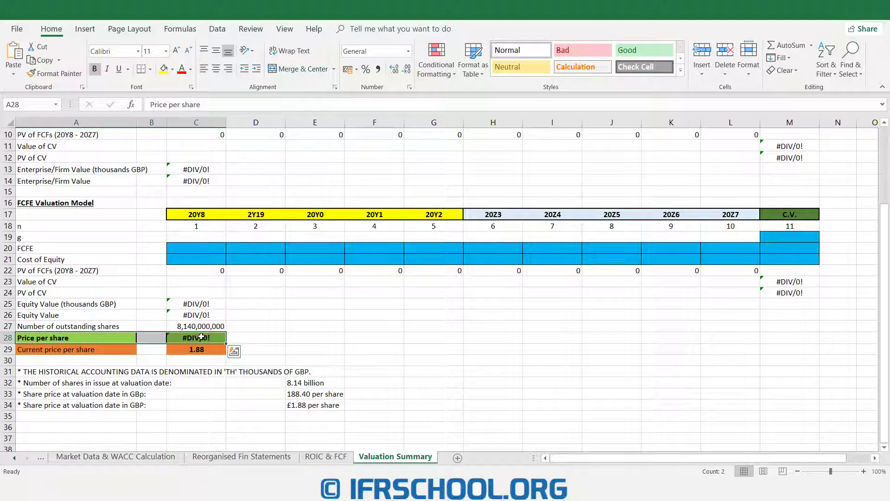
pyautogui.click(197, 338)
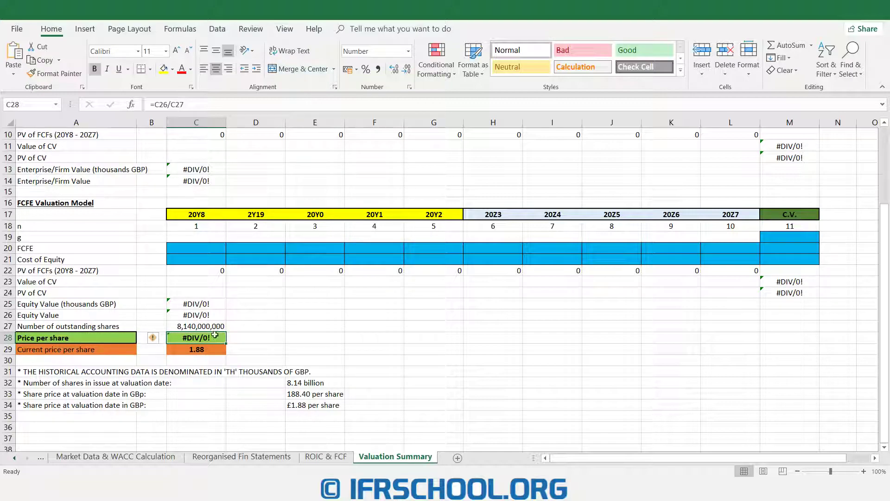
pyautogui.click(202, 350)
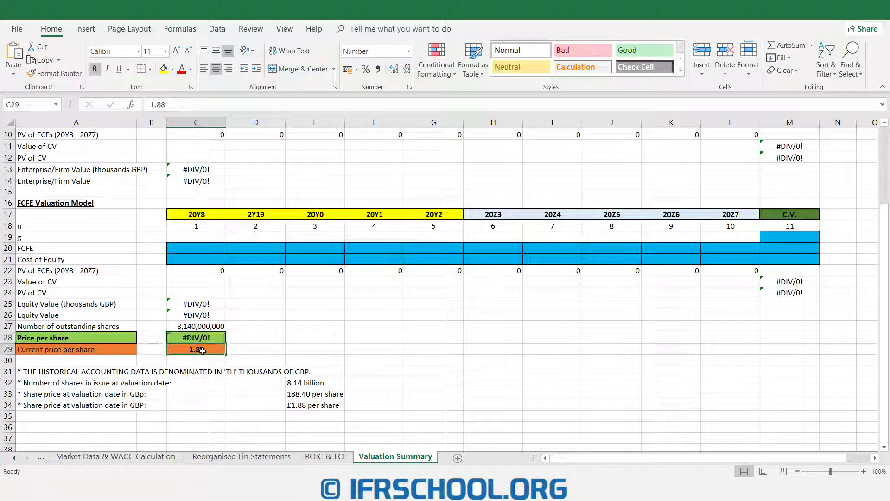